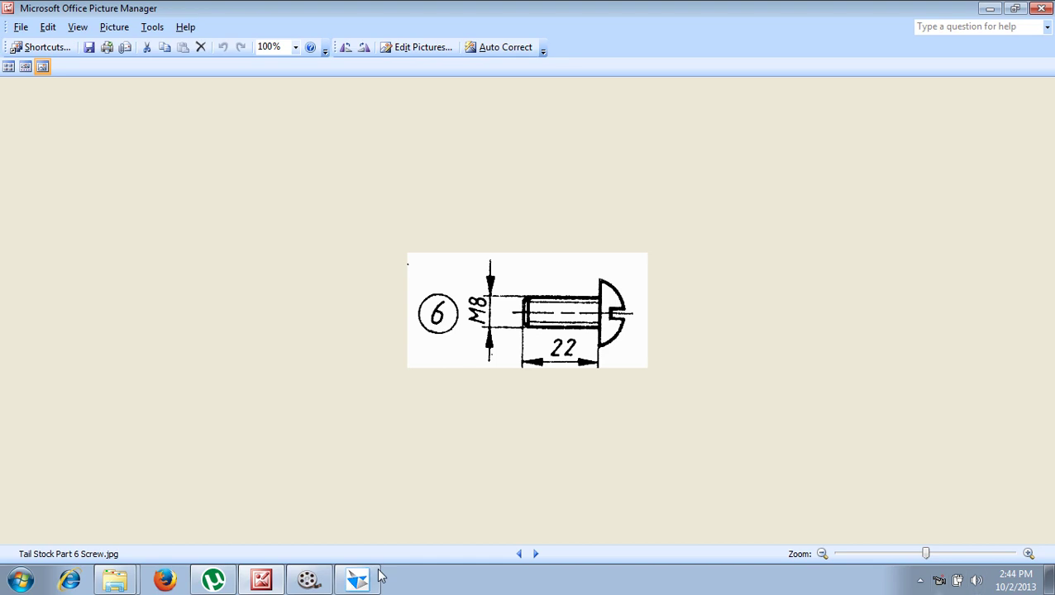
Step: Switch to Solid Edge and start a revolved protrusion in a new solid part, sketching on the front plane
click(357, 581)
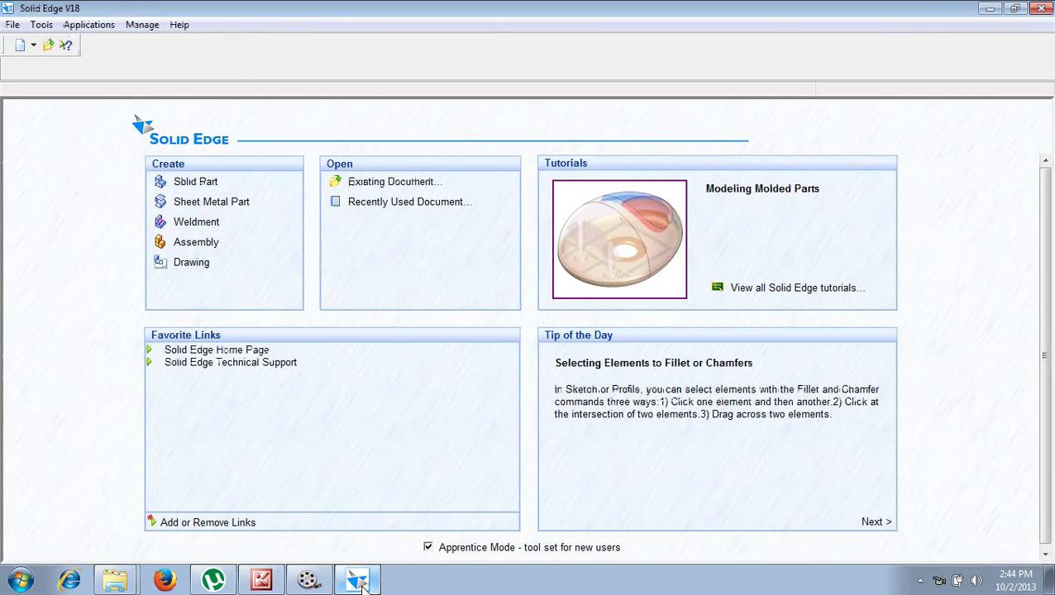
click(206, 189)
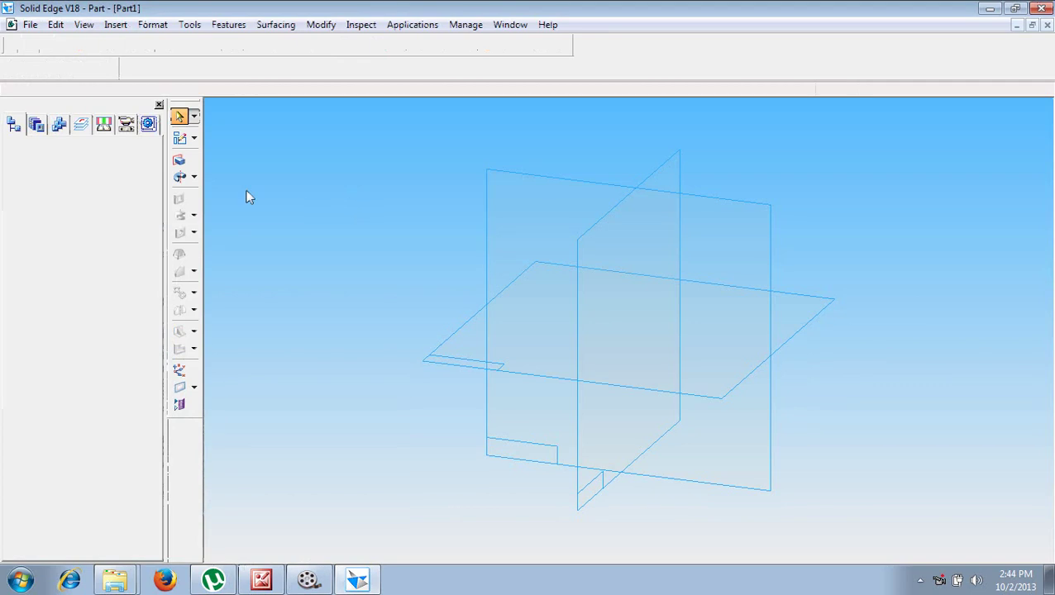
click(180, 178)
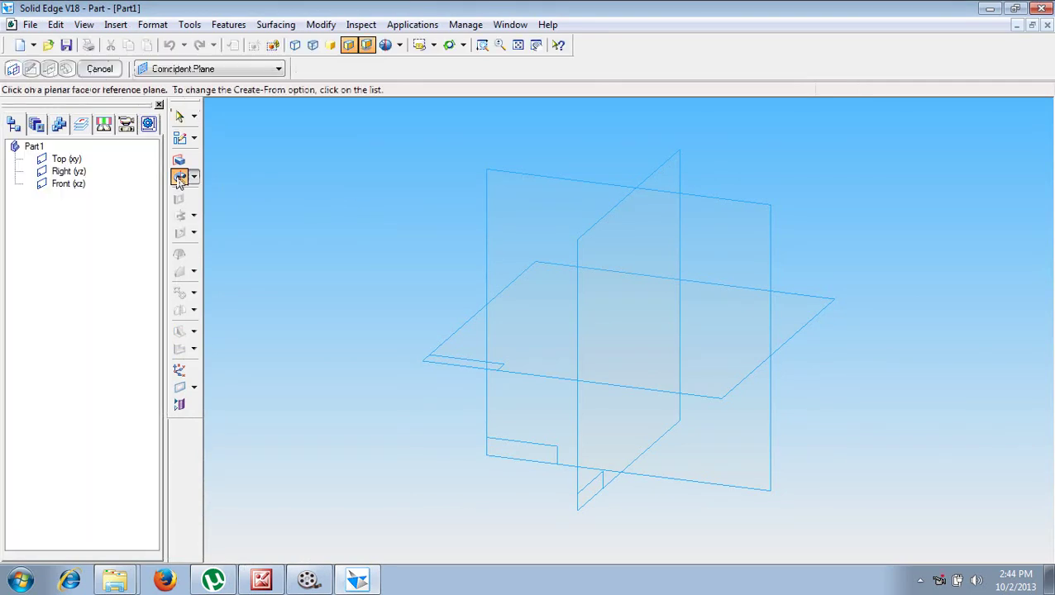
click(768, 222)
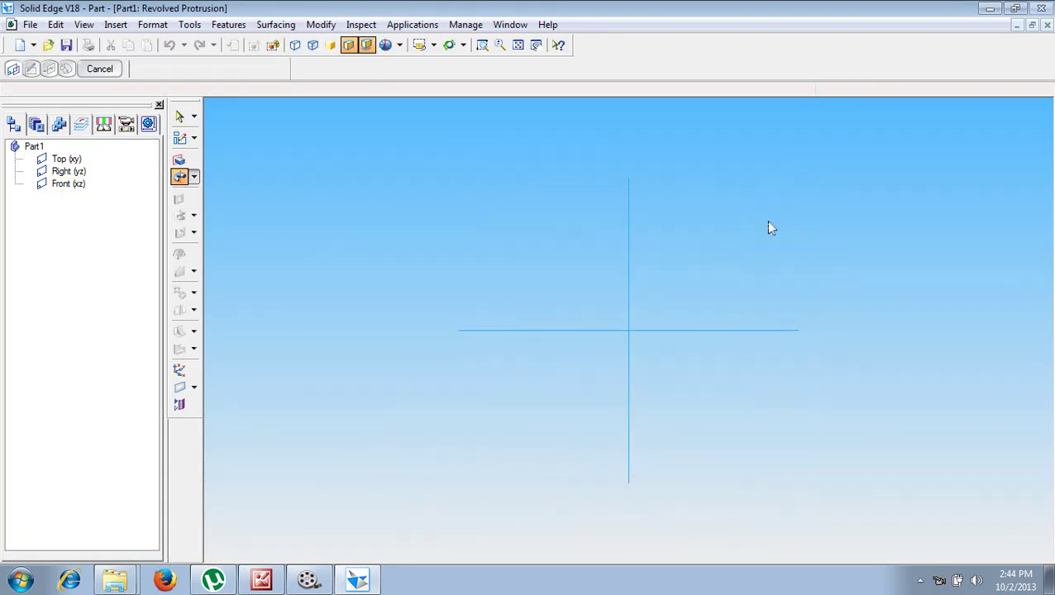
Step: Draw three connected lines from the origin: 6.4 mm horizontal, 5.6 mm vertically upward, and a horizontal line back to the vertical axis
click(263, 582)
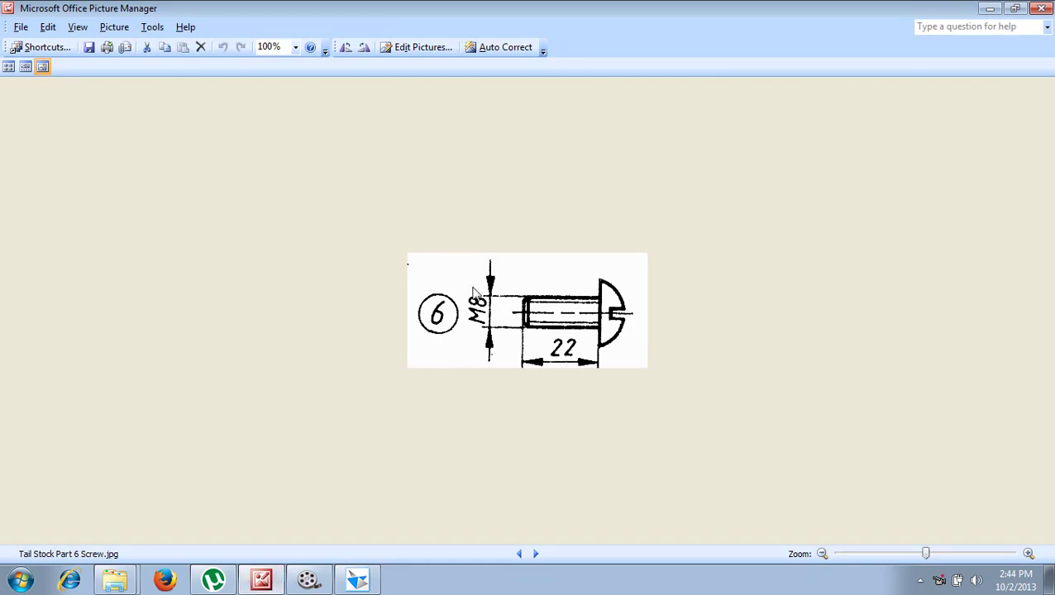
click(357, 580)
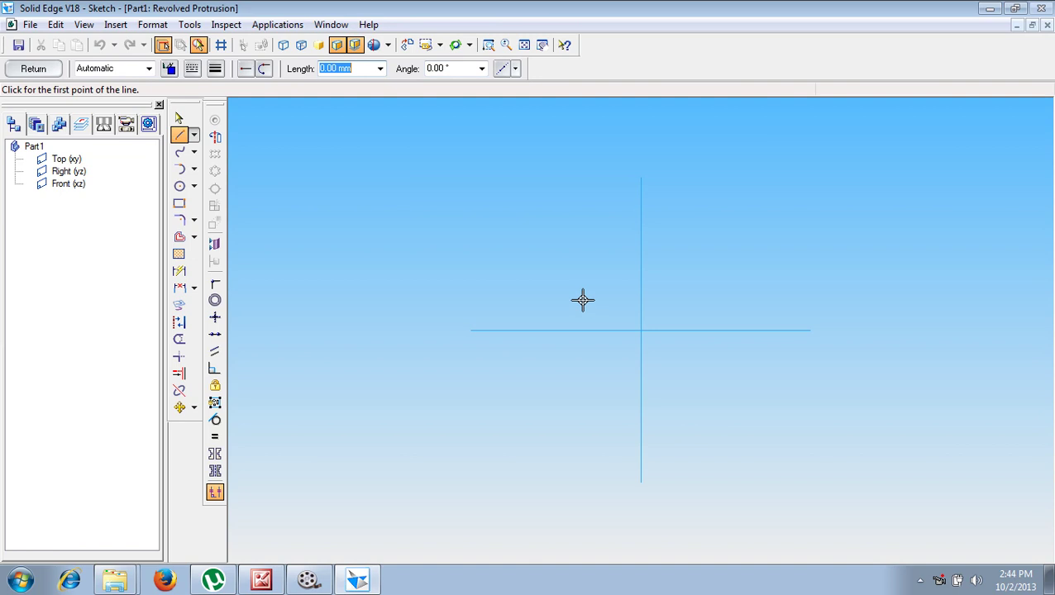
click(641, 331)
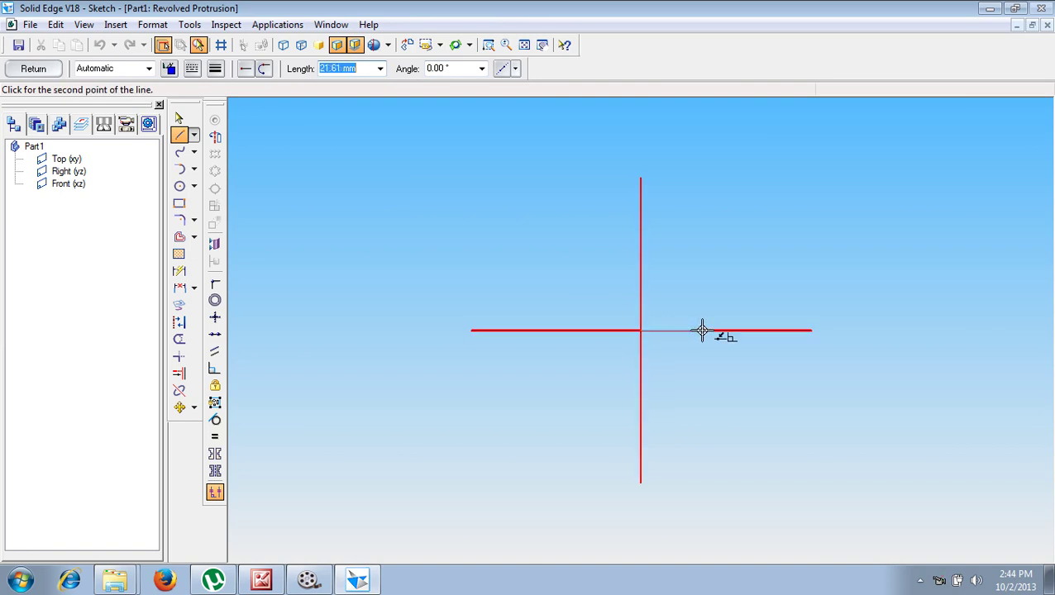
text(0.8")
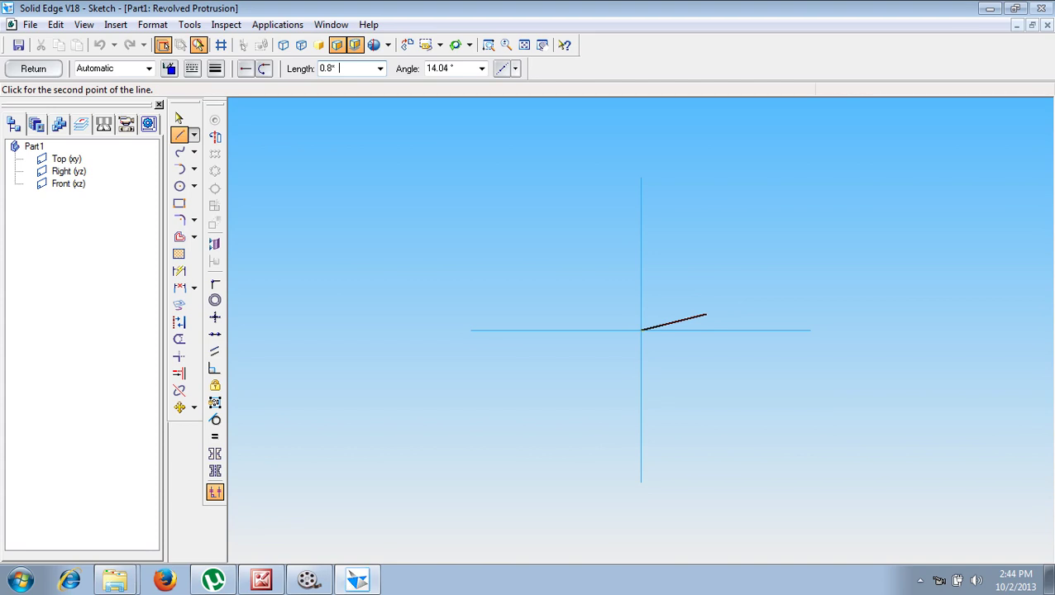
key(Tab)
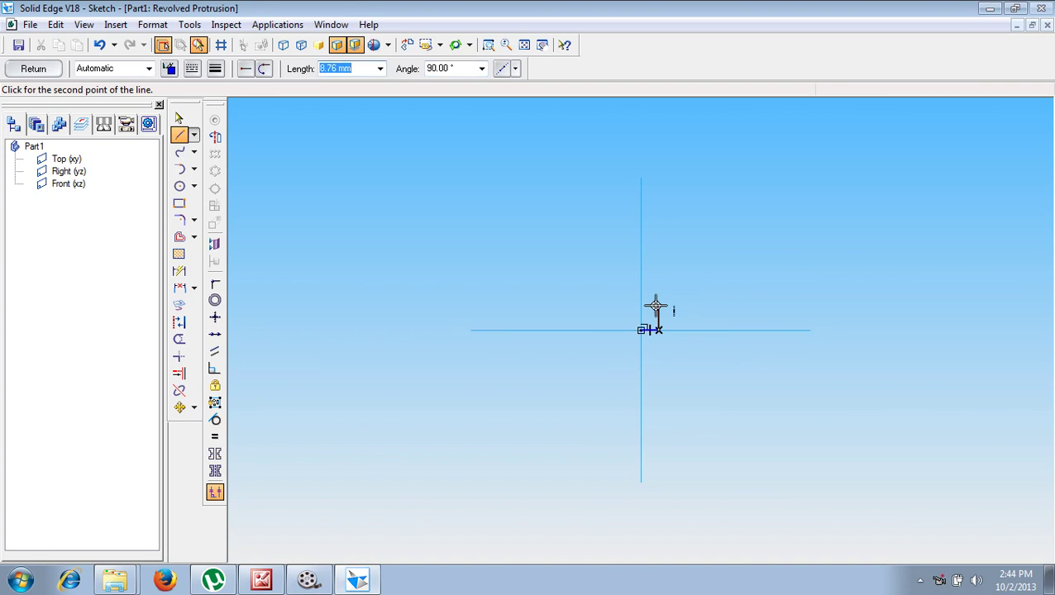
key(BackSpace)
key(Tab)
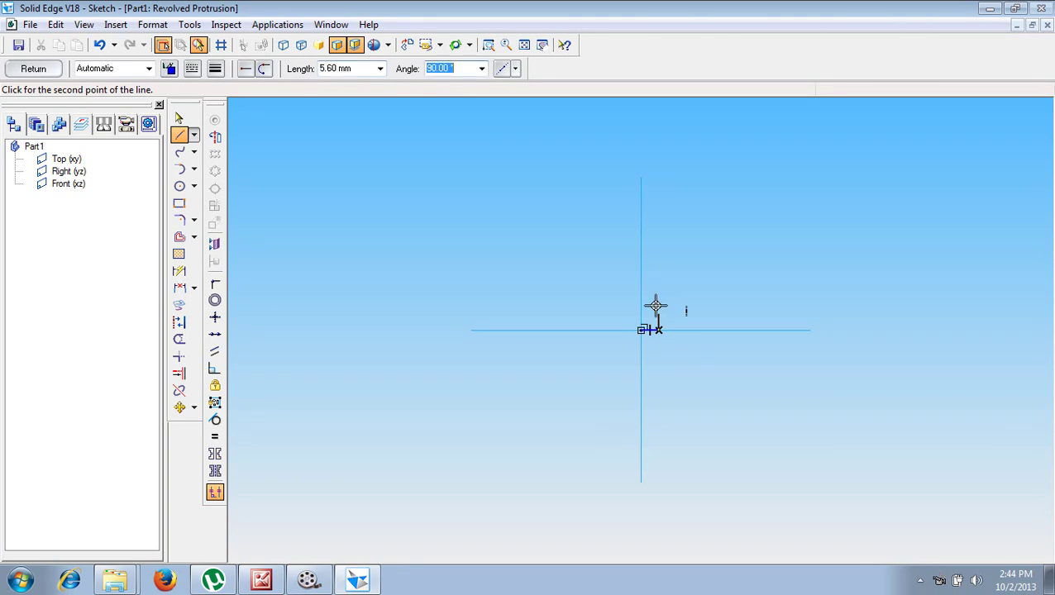
click(656, 284)
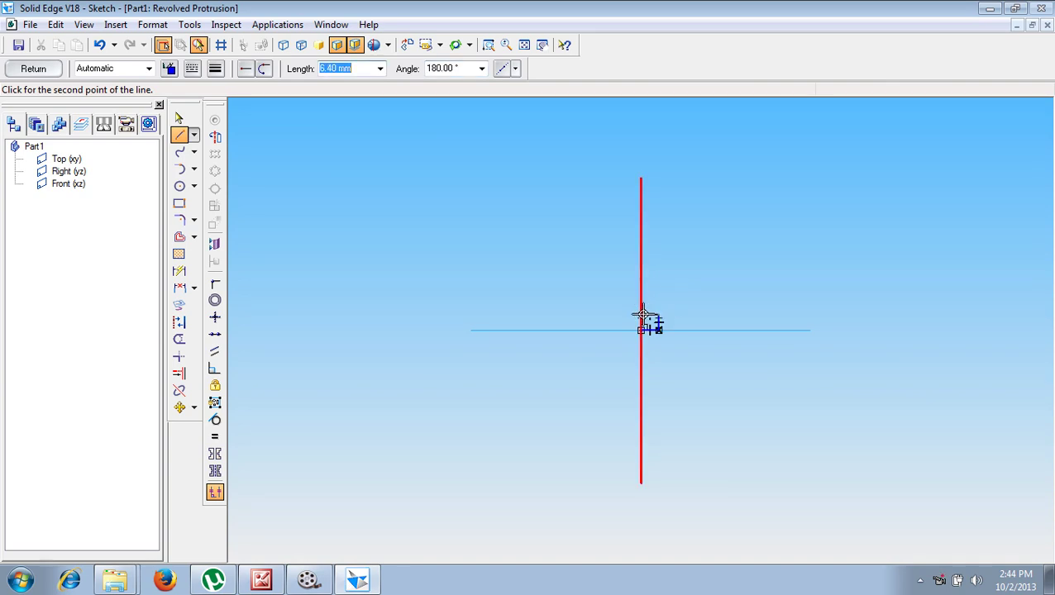
click(487, 44)
drag(529, 240, 743, 423)
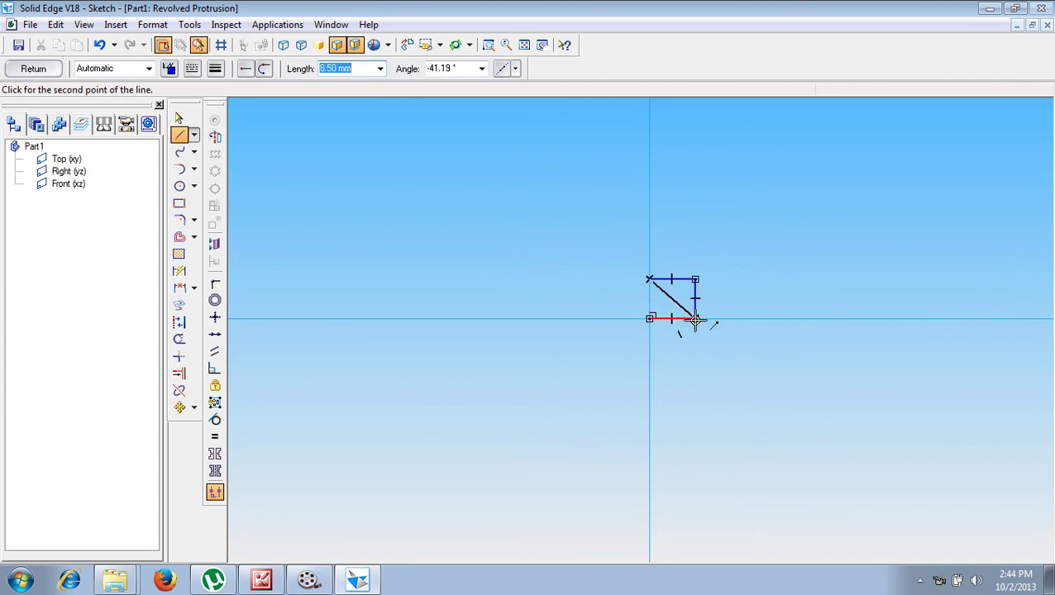
Step: Draw the diagonal from the upper corner on the axis to the opposite lower corner, plus a perpendicular from its midpoint to the vertical axis
click(695, 319)
right_click(715, 297)
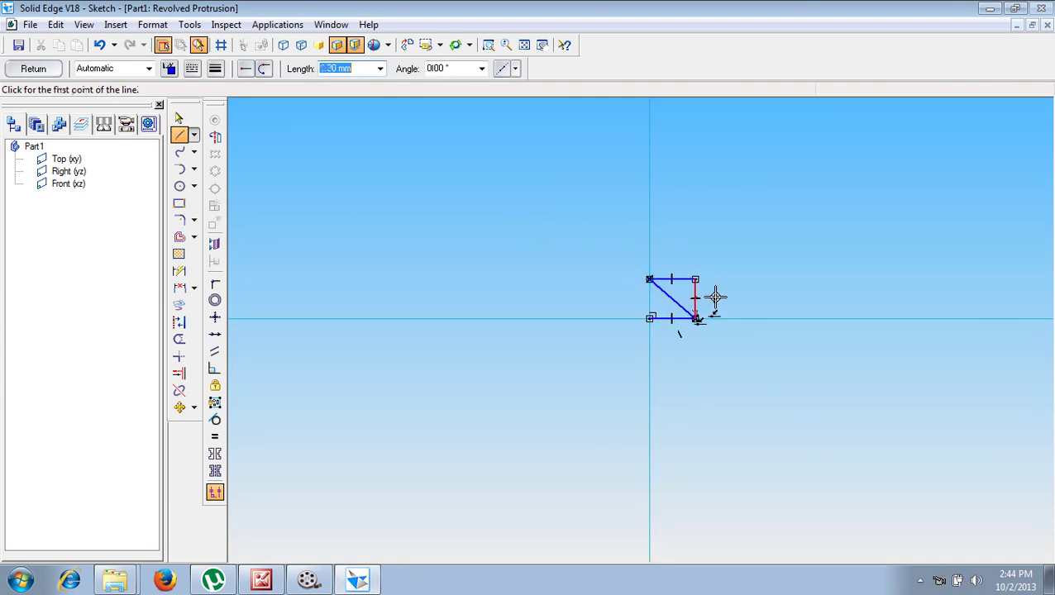
click(670, 302)
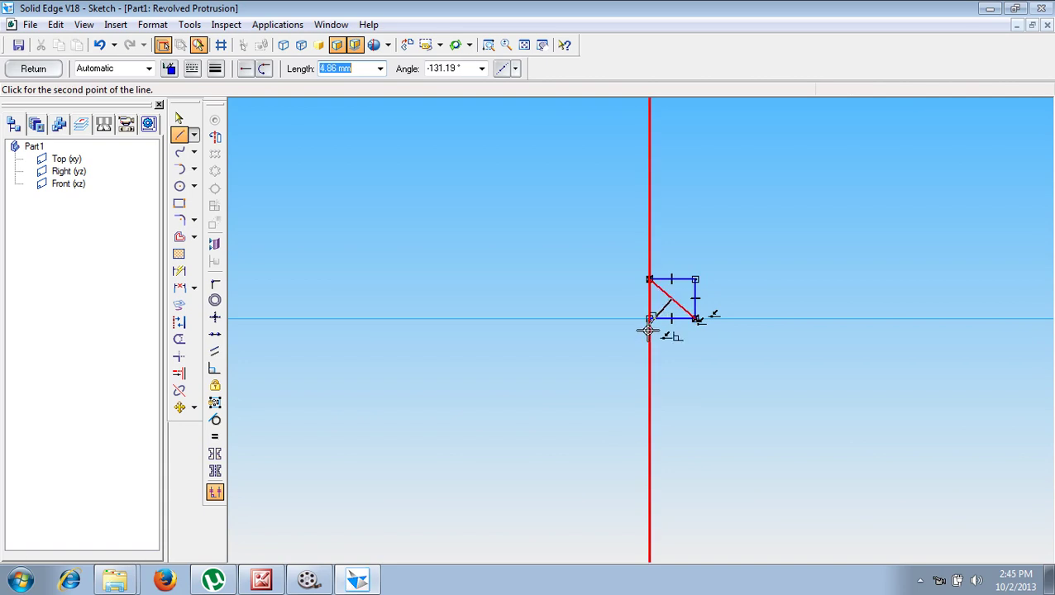
click(649, 319)
right_click(720, 375)
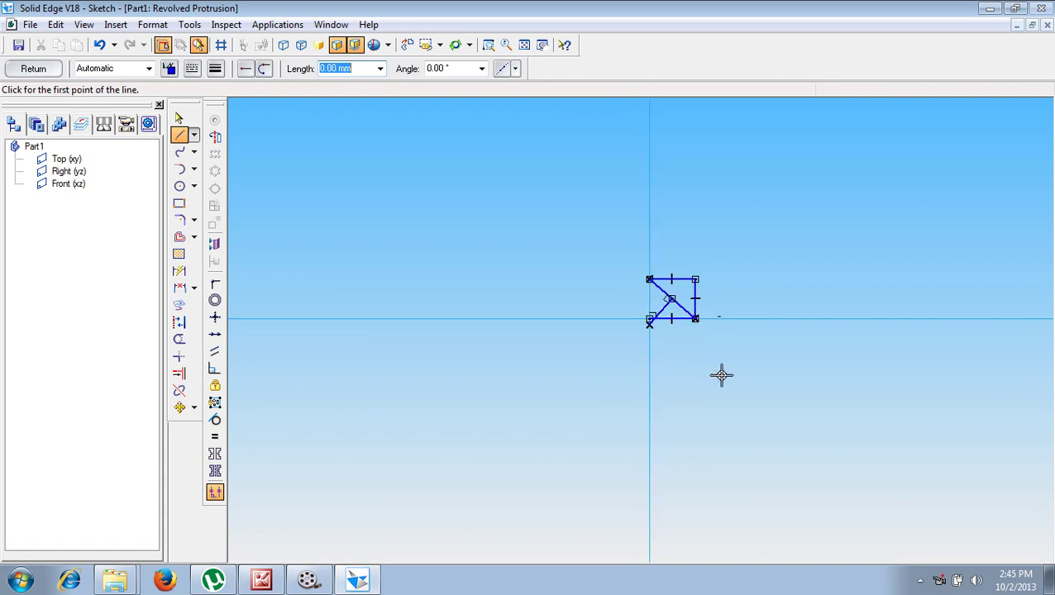
Step: Draw the screw head's arc centred where the perpendicular meets the axis, from the outer lower corner to the upper corner on the axis
click(488, 45)
drag(558, 263, 753, 425)
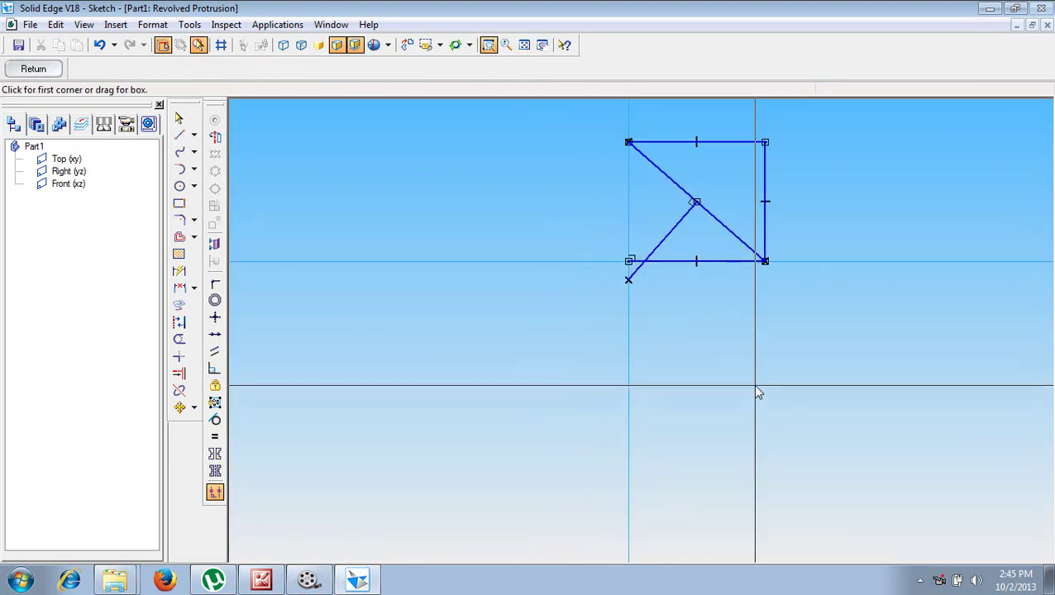
right_click(754, 385)
click(179, 118)
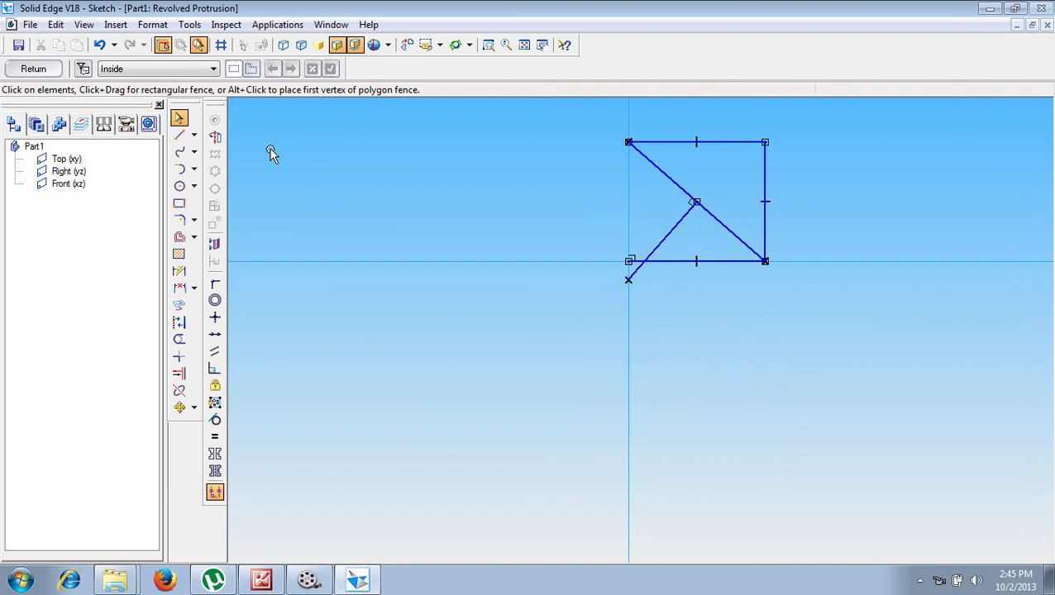
click(194, 170)
click(250, 212)
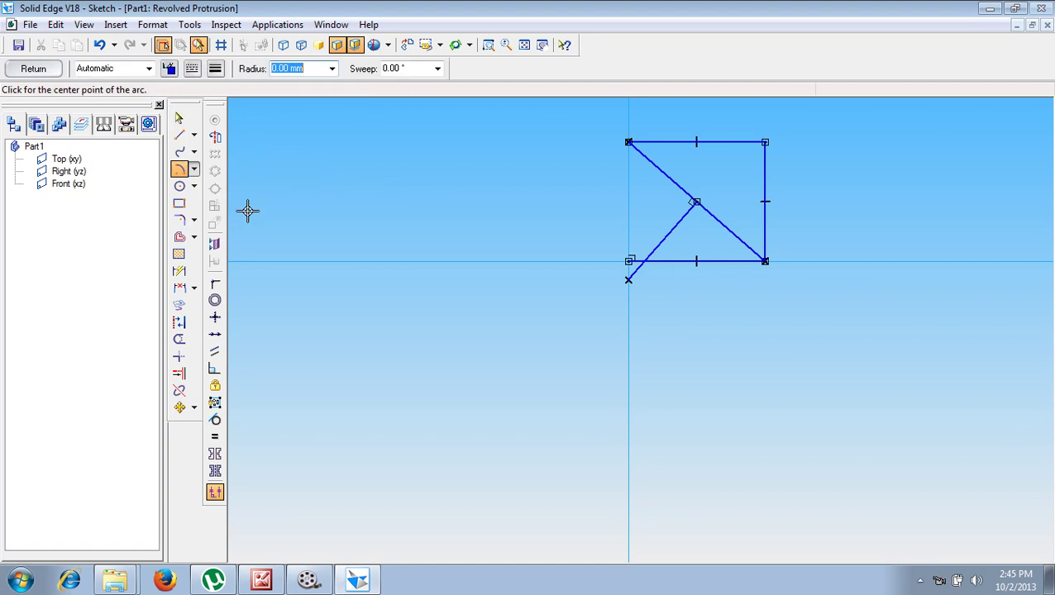
click(628, 280)
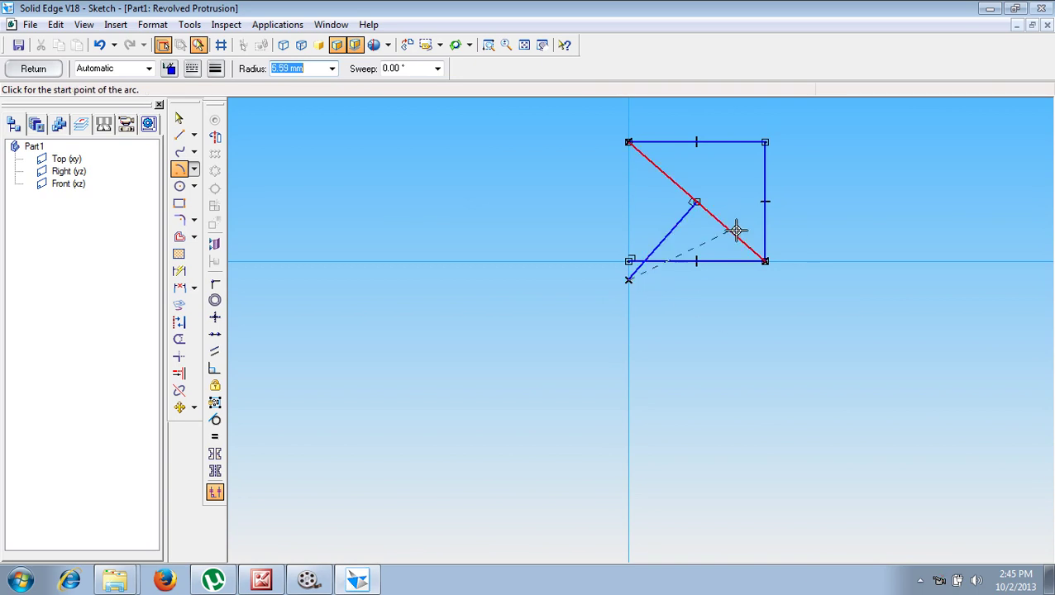
click(765, 262)
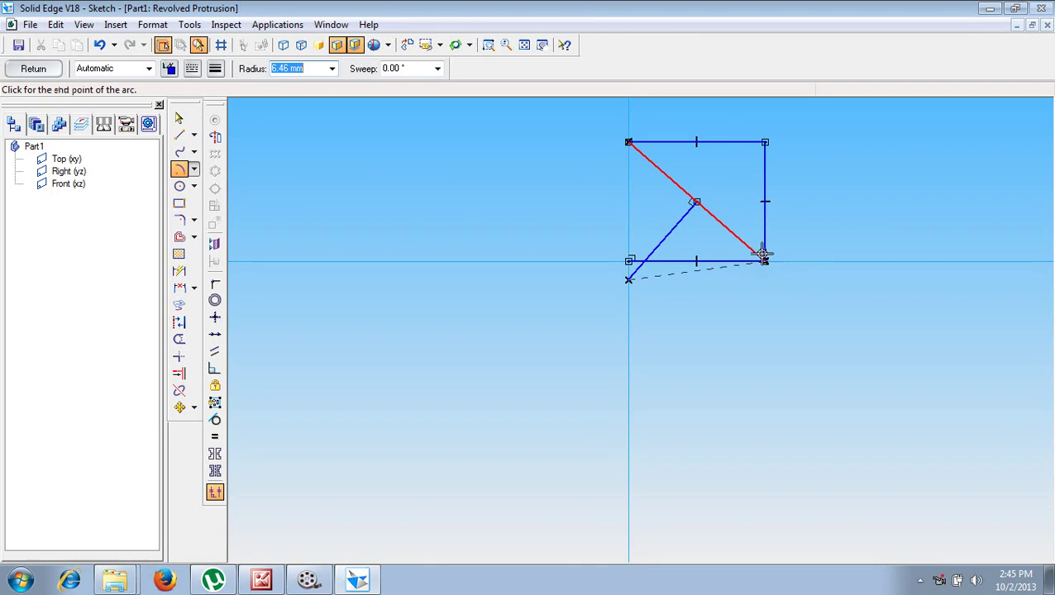
click(629, 144)
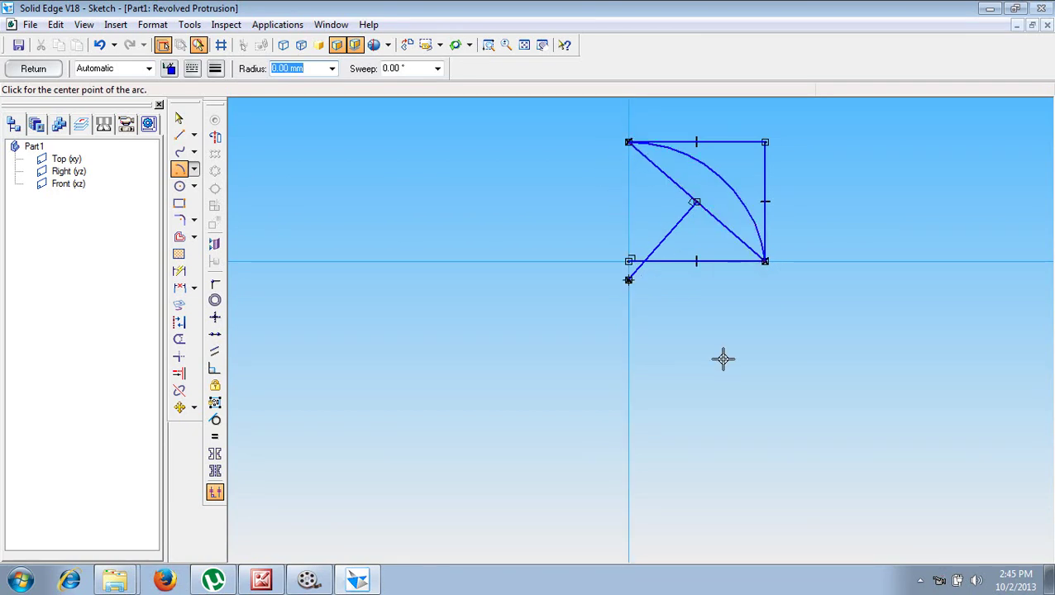
key(Escape)
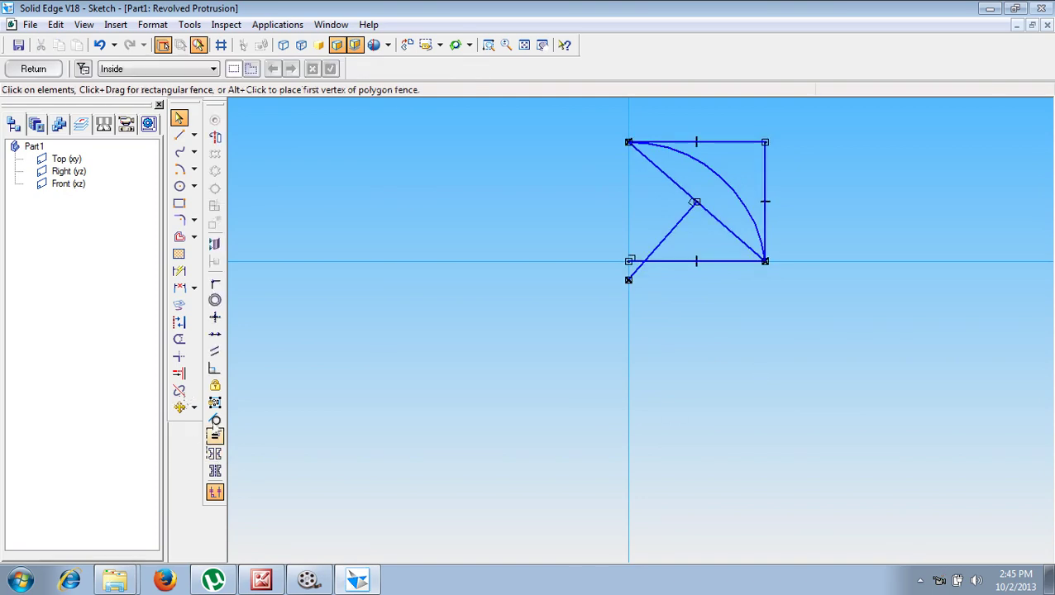
Step: Convert the box lines, the diagonal and its perpendicular to construction geometry, leaving only the arc as profile
click(179, 321)
click(671, 233)
click(698, 263)
click(715, 217)
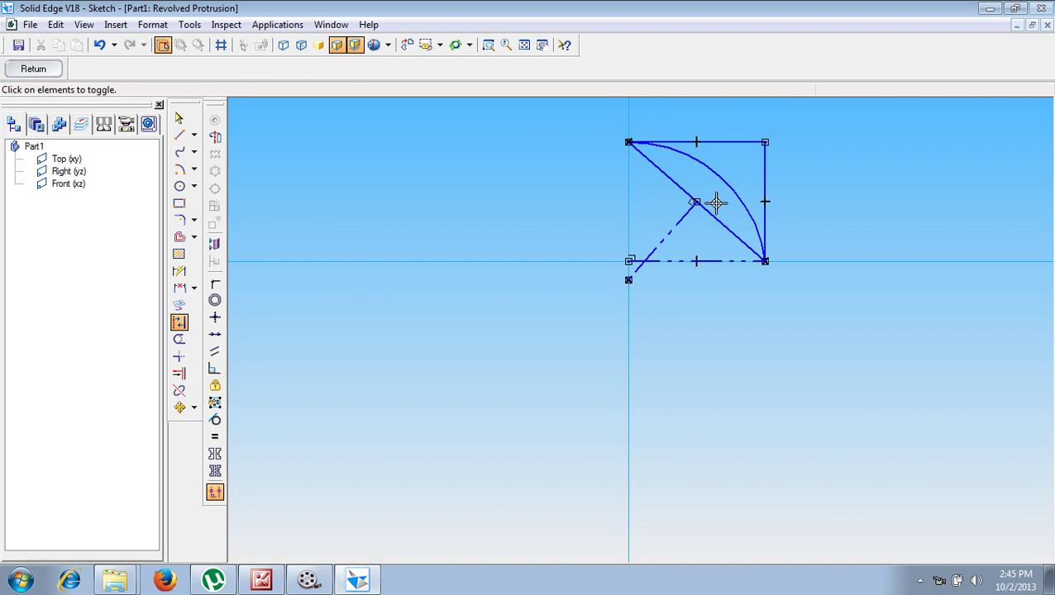
click(740, 141)
click(764, 165)
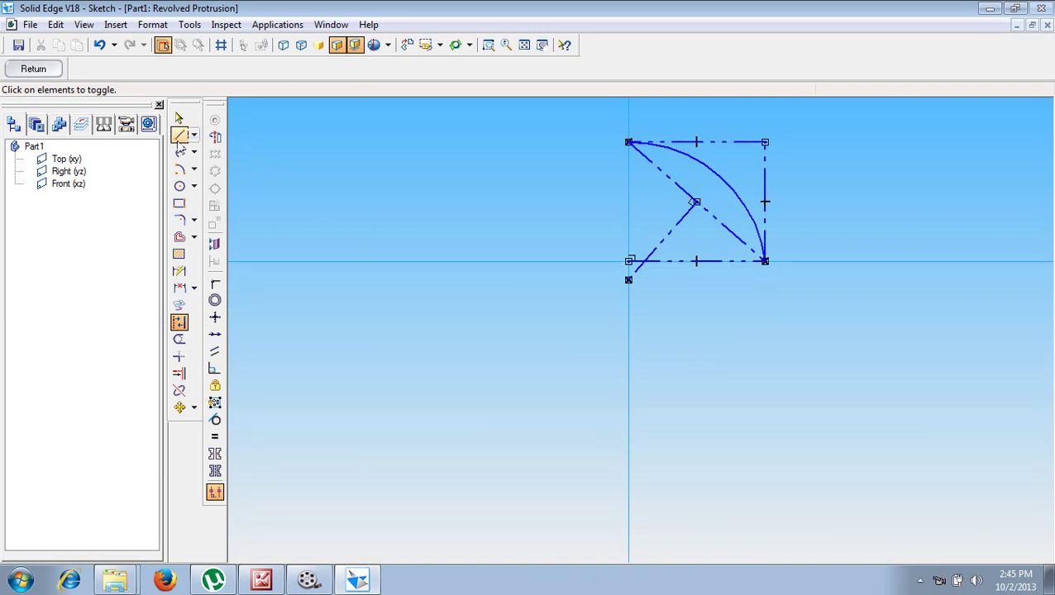
Step: Close the profile from the arc's lower end with lines for the head underside, a shank about 10.4 mm long and 4.5 mm wide, and the axis
click(180, 135)
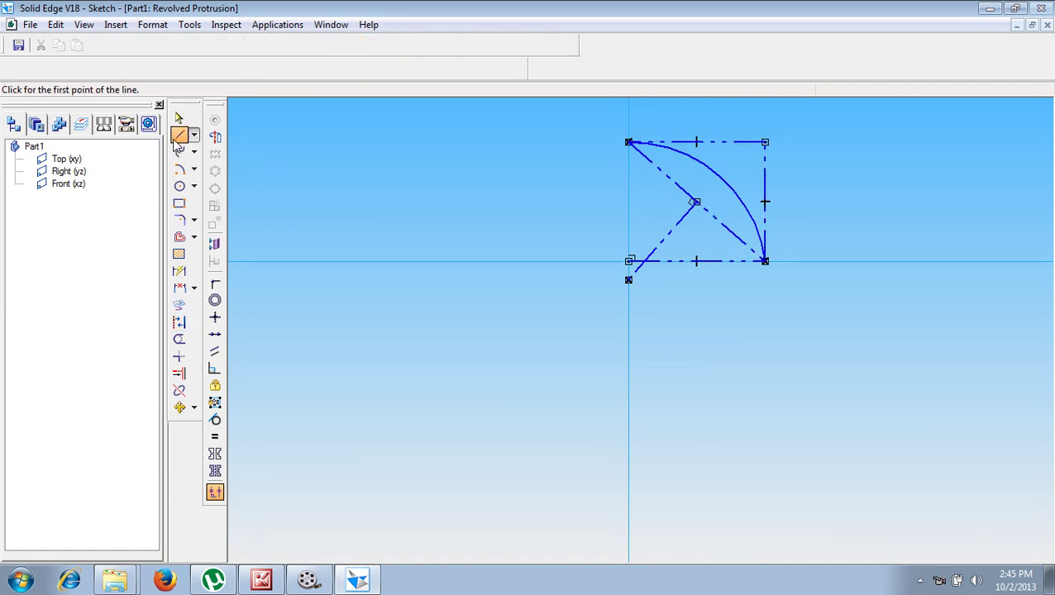
click(765, 262)
click(724, 261)
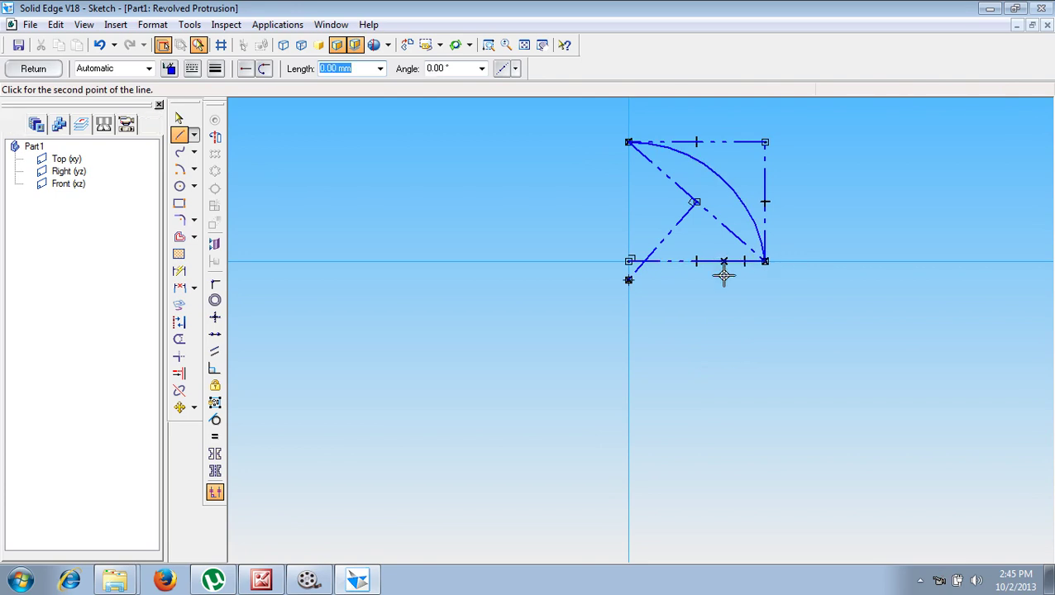
click(723, 483)
right_click(782, 456)
click(722, 483)
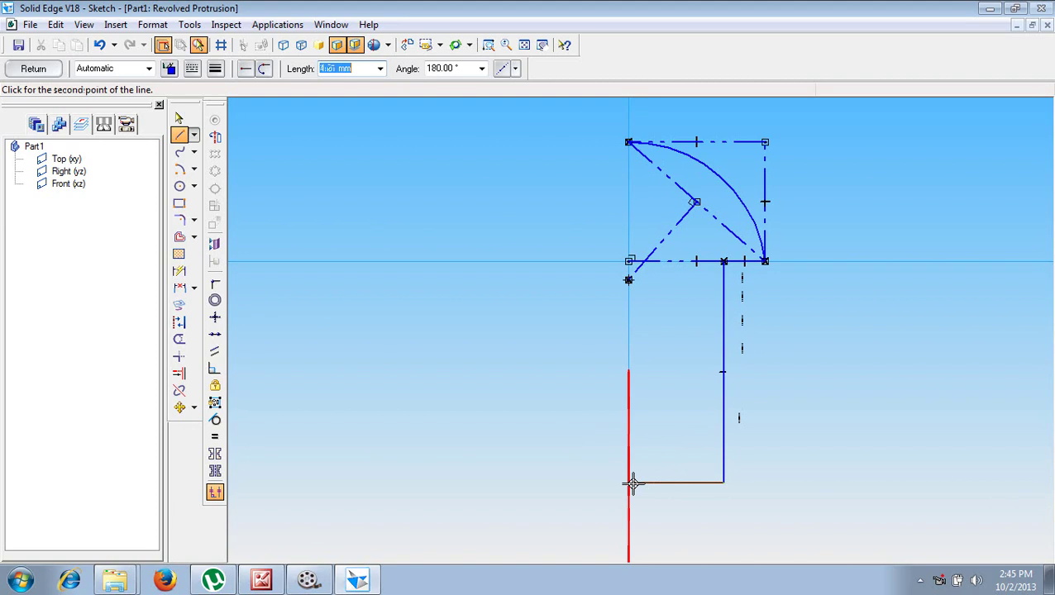
click(629, 483)
click(629, 143)
right_click(591, 303)
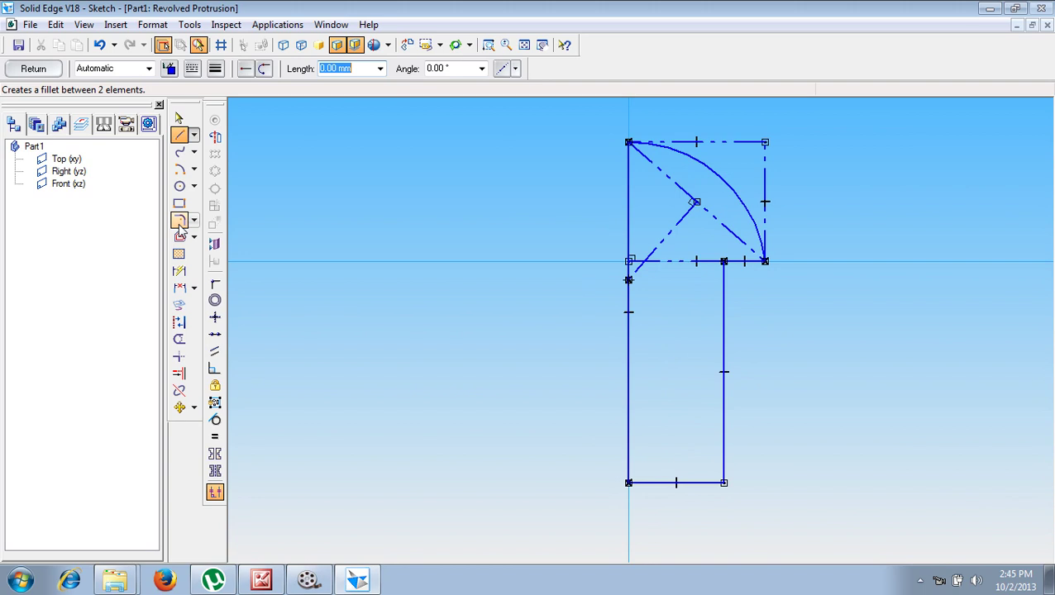
Step: Check the shank length on the reference drawing and dimension the shank's outer vertical line to 22 mm
click(261, 581)
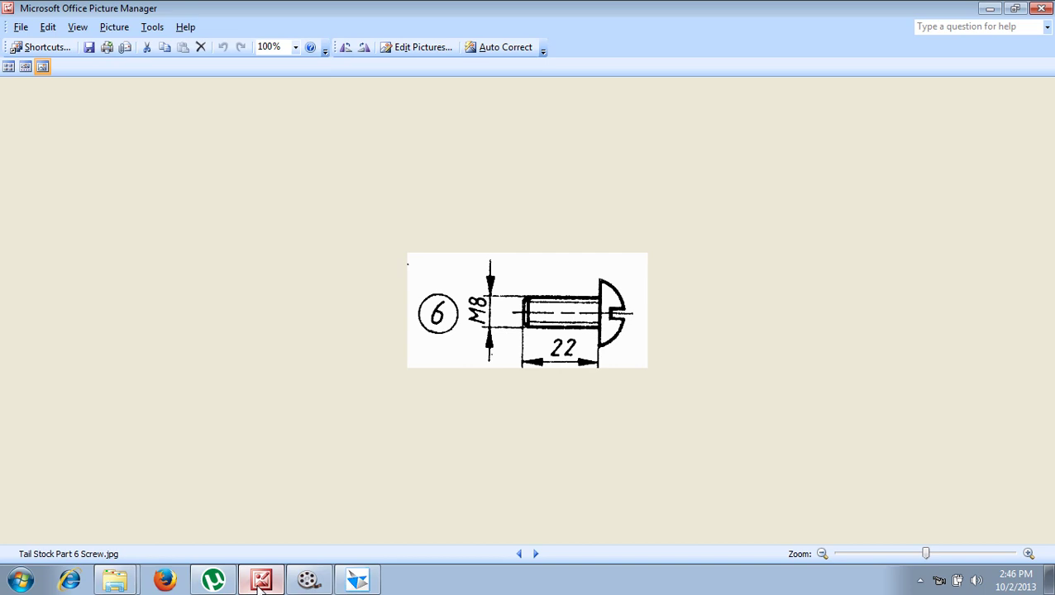
click(357, 580)
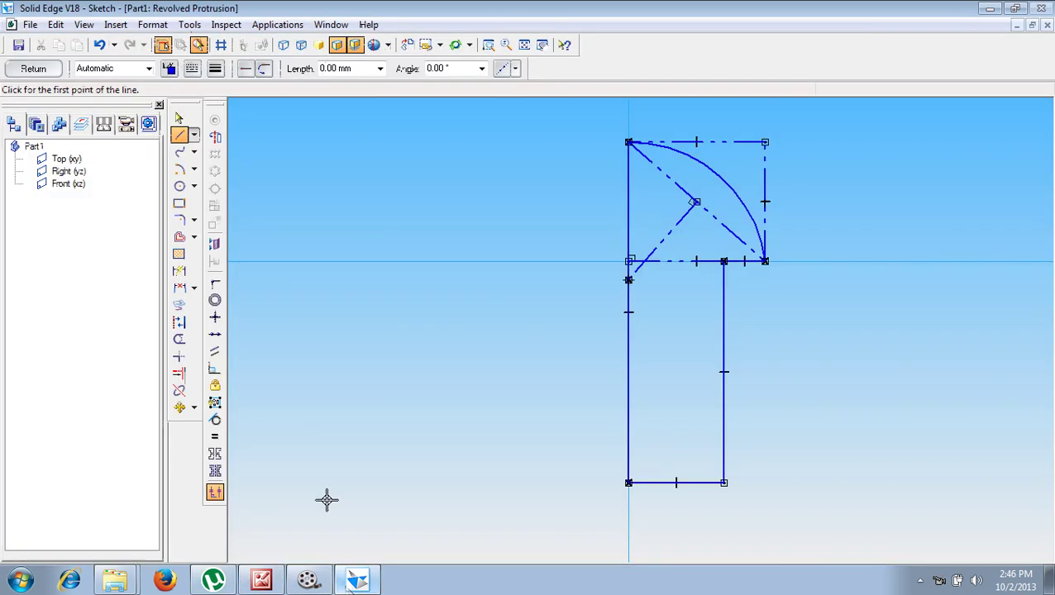
click(179, 271)
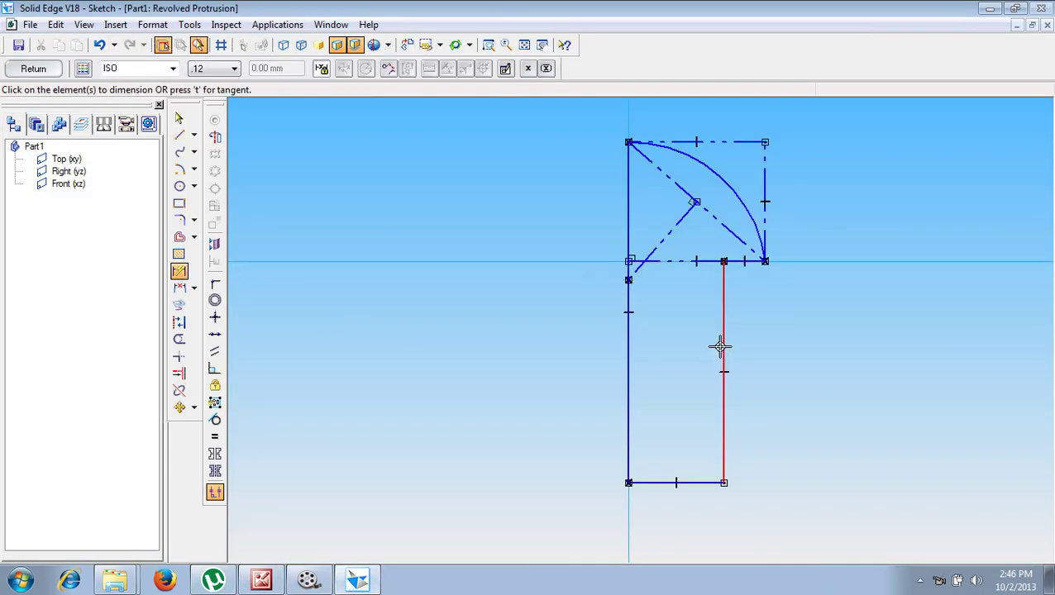
click(724, 360)
click(855, 387)
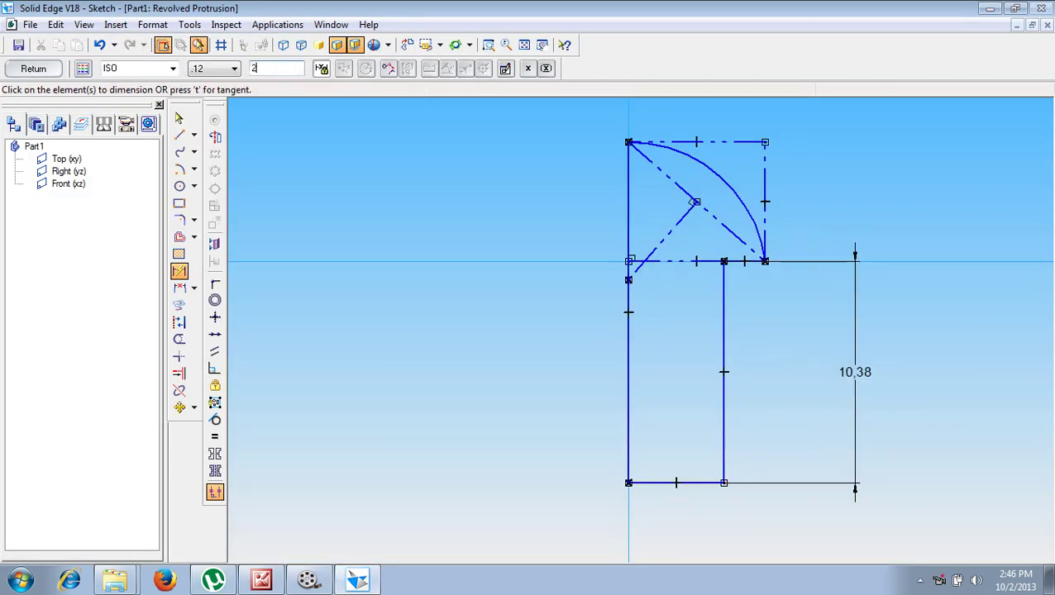
text(22)
key(Return)
Step: Dimension the shank's width between its outer line and the axis line, and set it to 4 mm
click(723, 368)
click(628, 363)
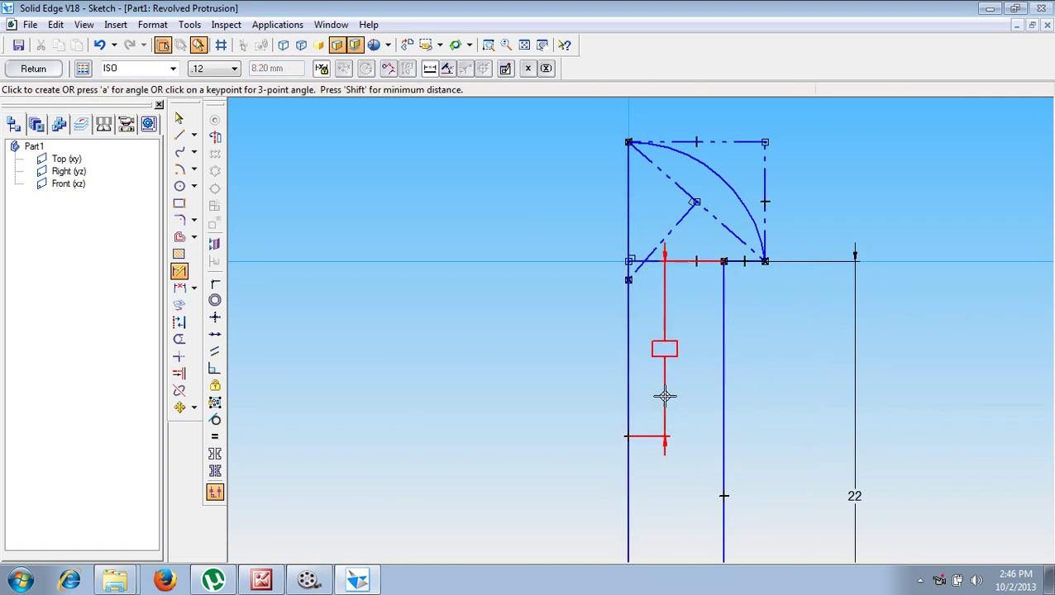
click(675, 436)
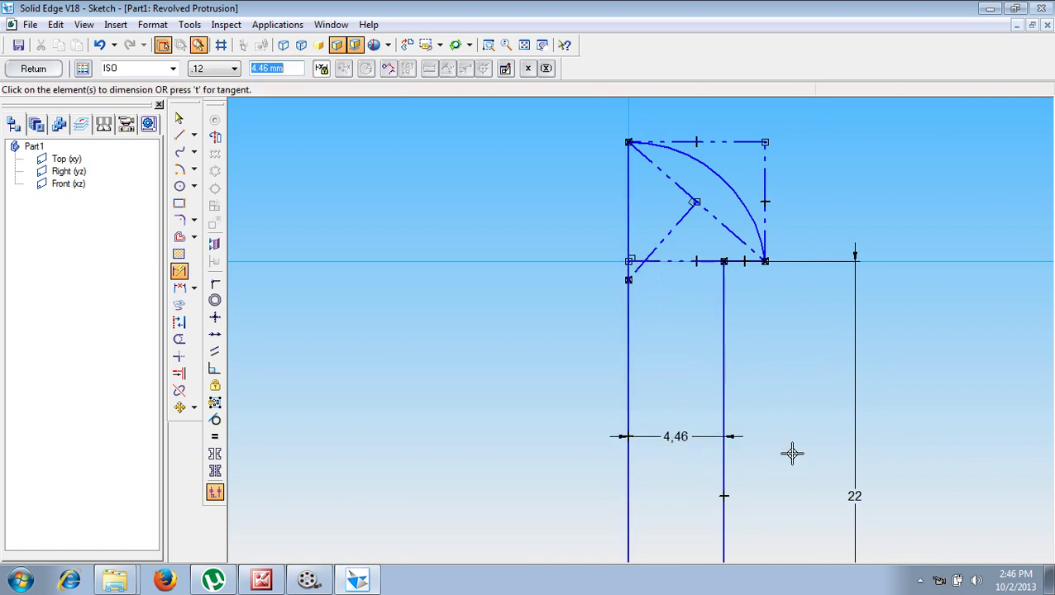
text(4)
key(Return)
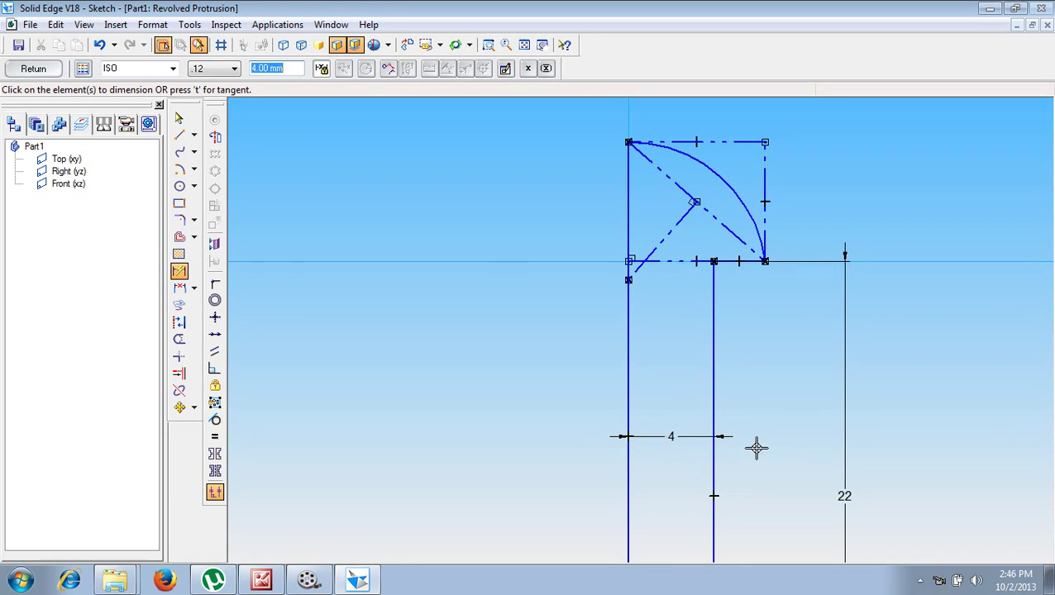
Step: Define the vertical reference line as the axis of revolution and try to finish the profile sketch
click(524, 46)
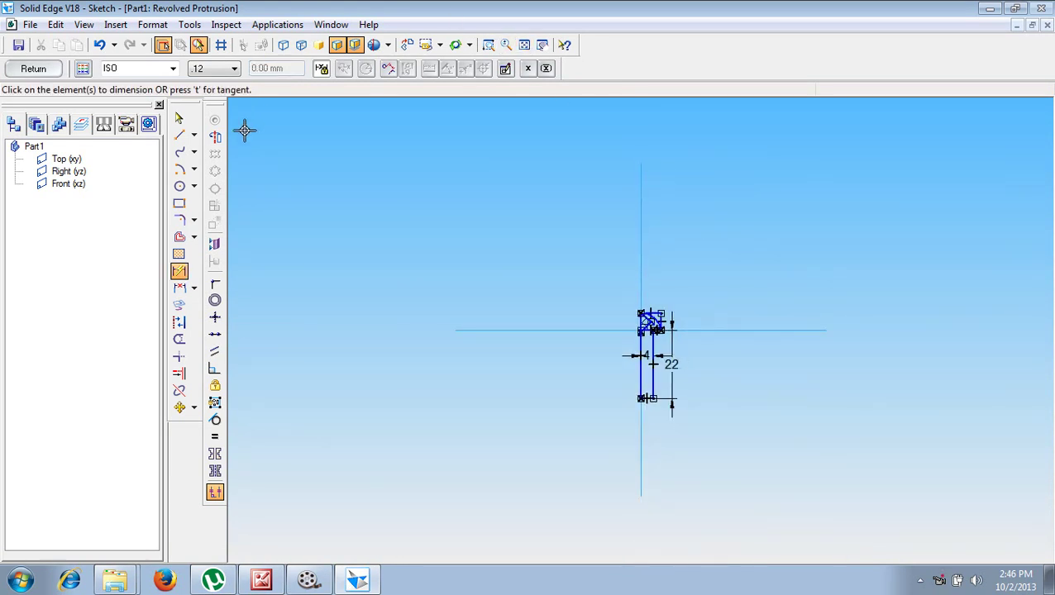
click(215, 136)
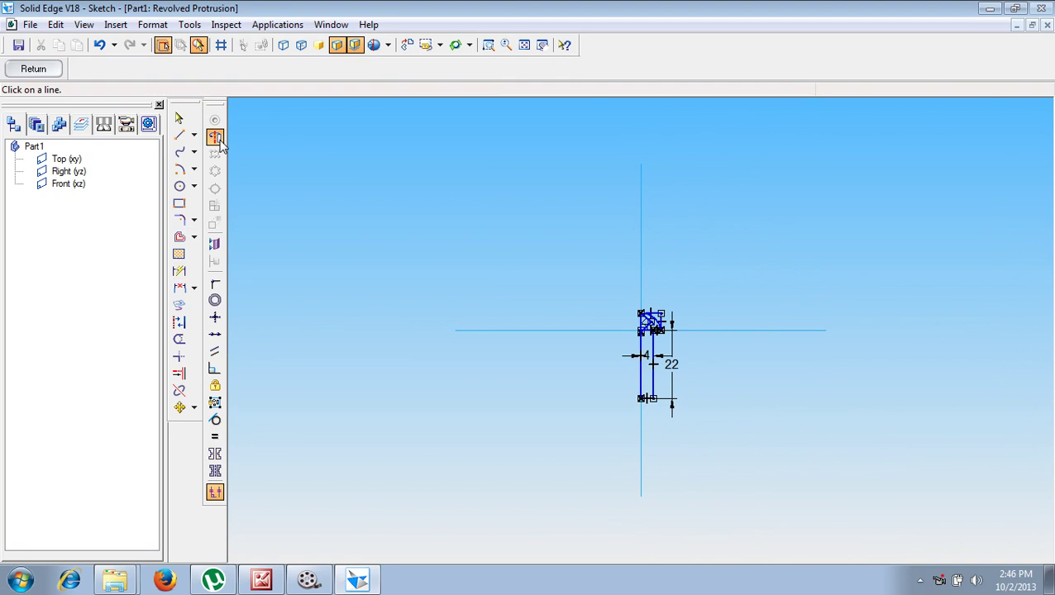
click(638, 210)
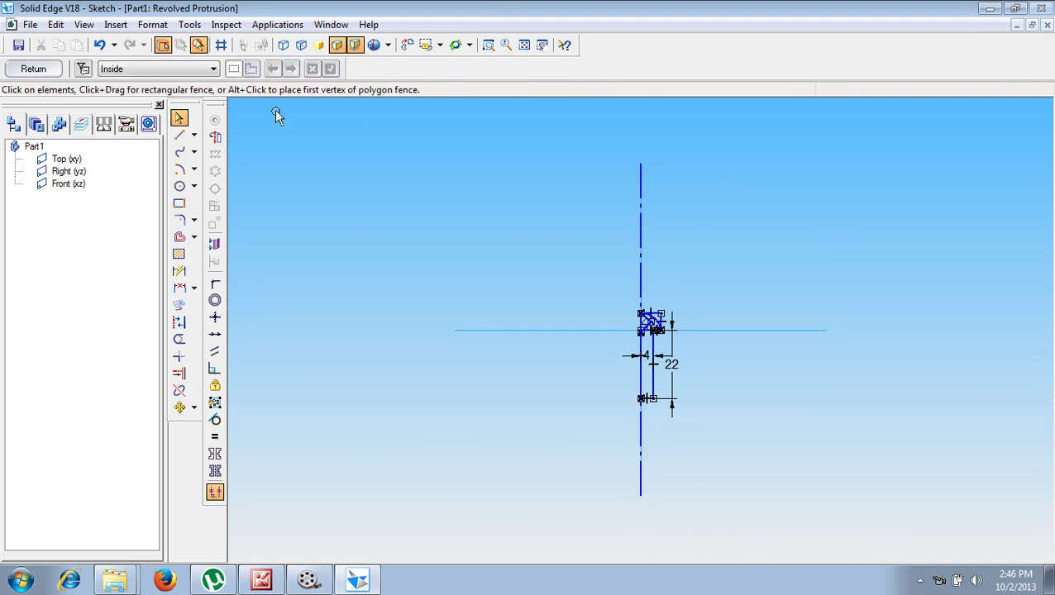
click(31, 71)
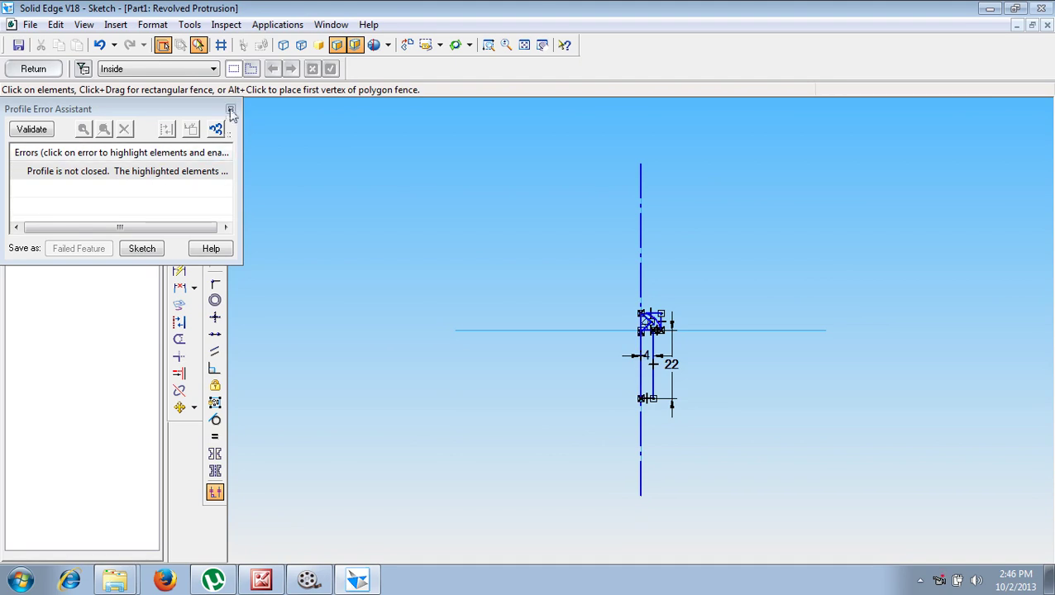
click(231, 109)
Step: Connect the upper end of the profile's axis line to the upper end of the head arc
click(488, 45)
drag(620, 300, 675, 339)
key(Escape)
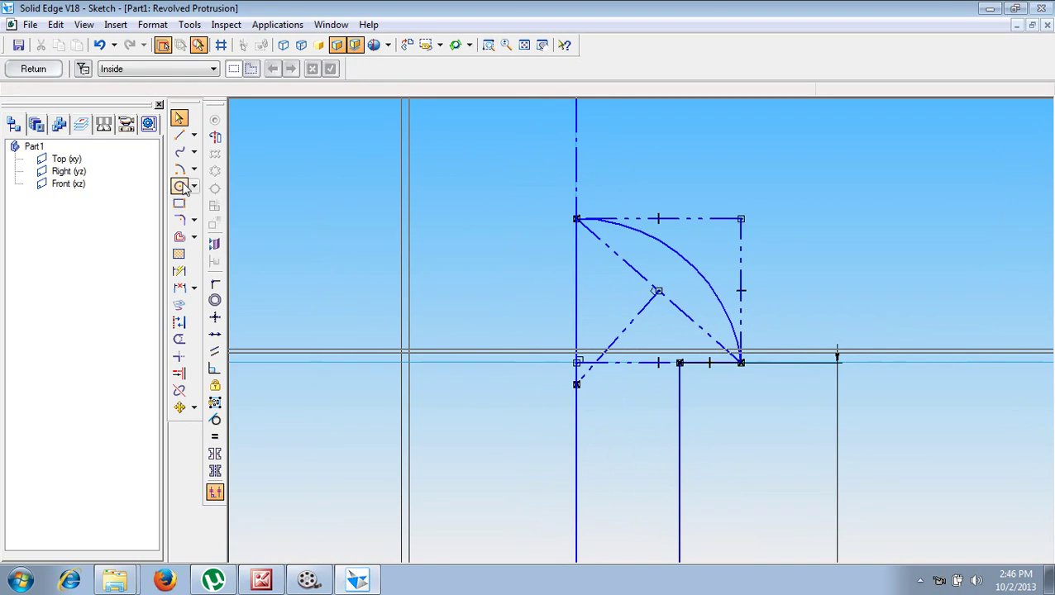
click(215, 283)
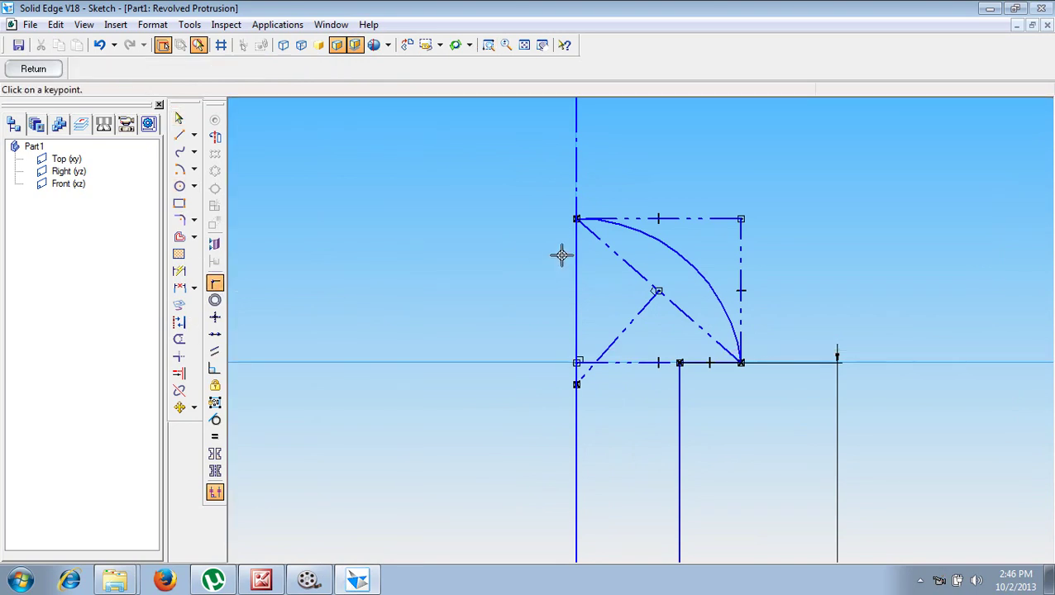
click(577, 219)
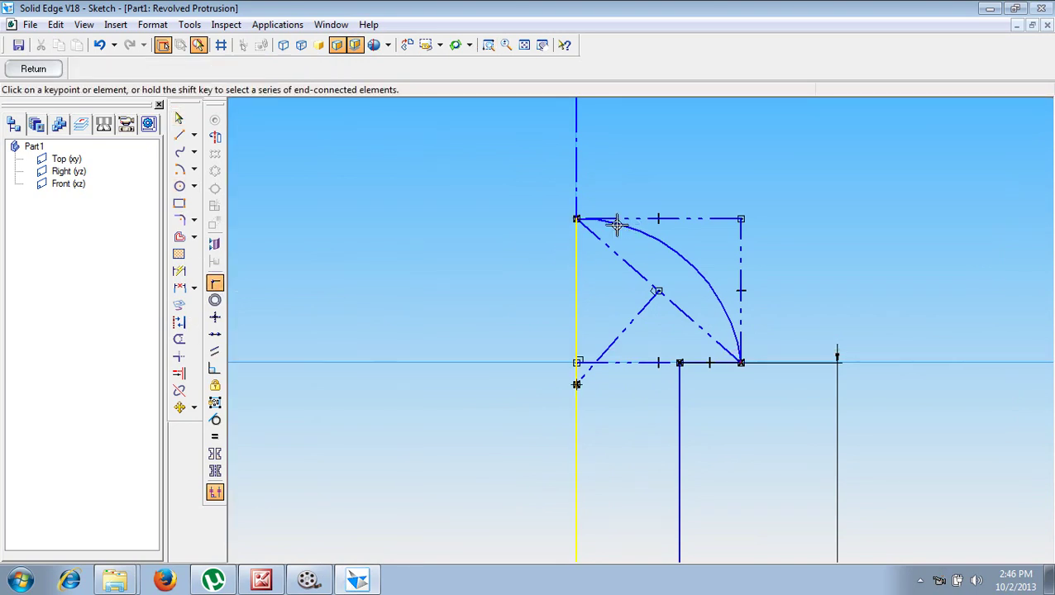
click(577, 219)
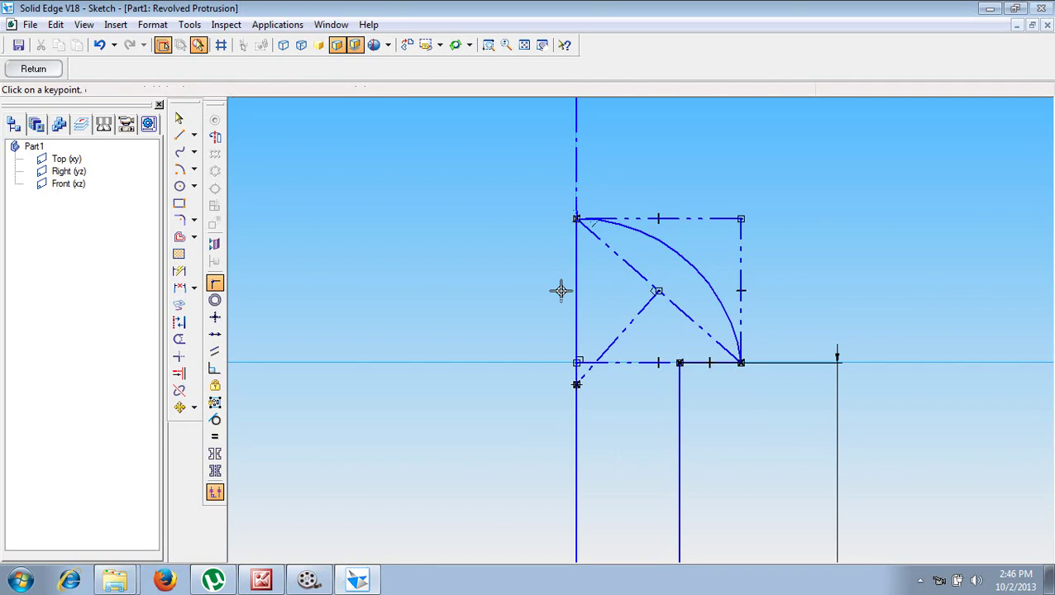
Step: Revolve the closed screw profile a full 360 degrees into a solid and finish the protrusion
click(33, 68)
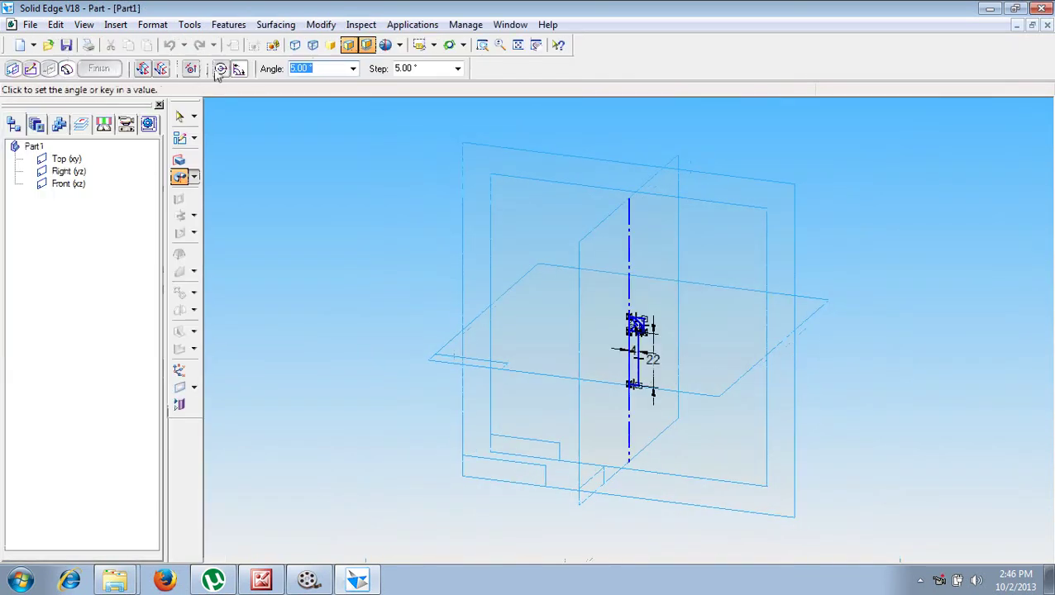
click(221, 70)
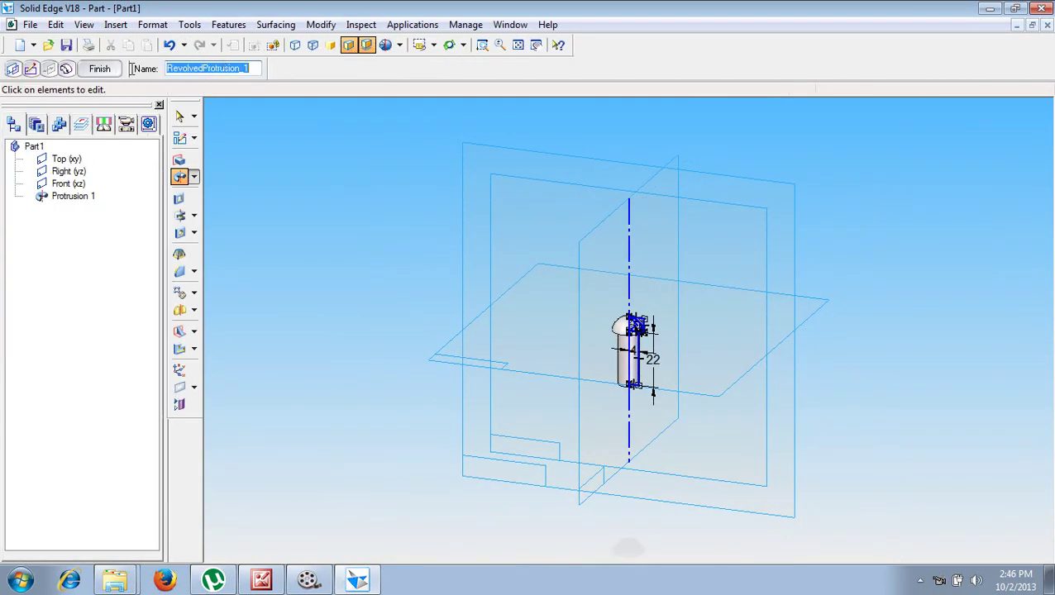
click(100, 69)
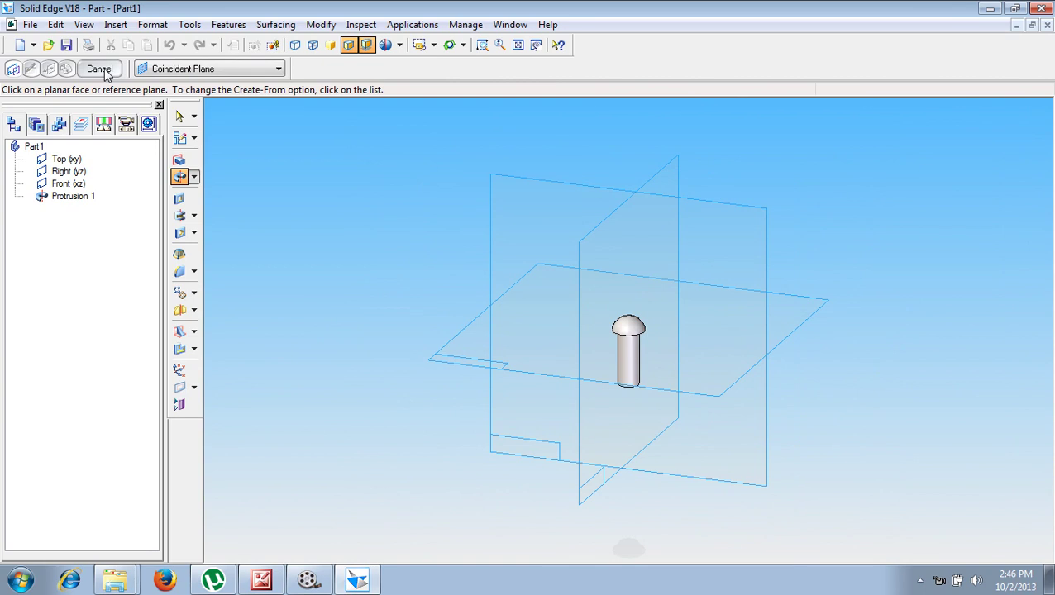
Step: Start a cutout on the front (xz) plane and sketch a small rectangle across the top of the domed head
click(179, 200)
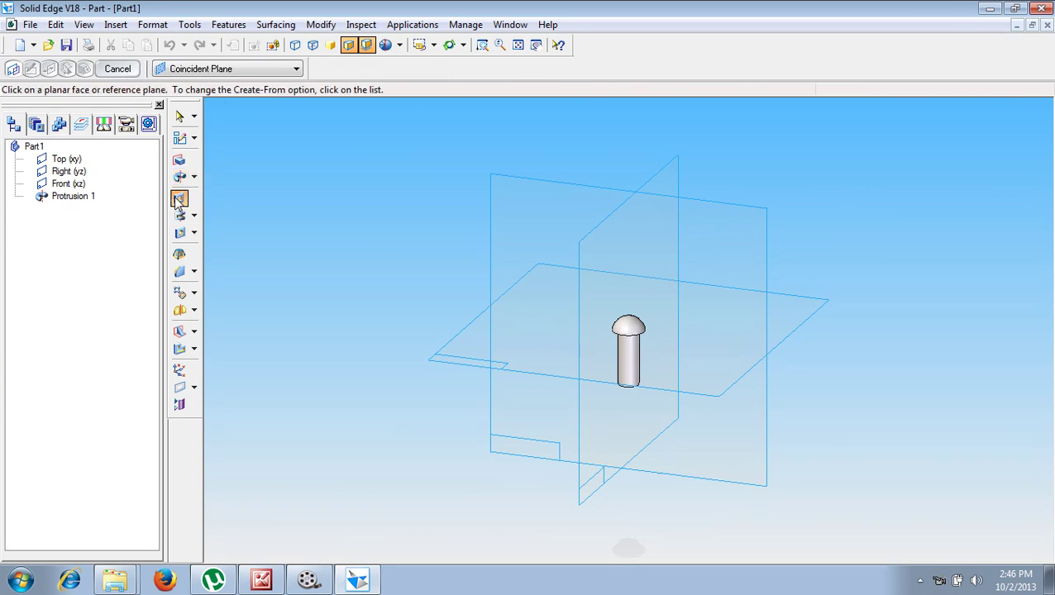
click(702, 208)
click(488, 45)
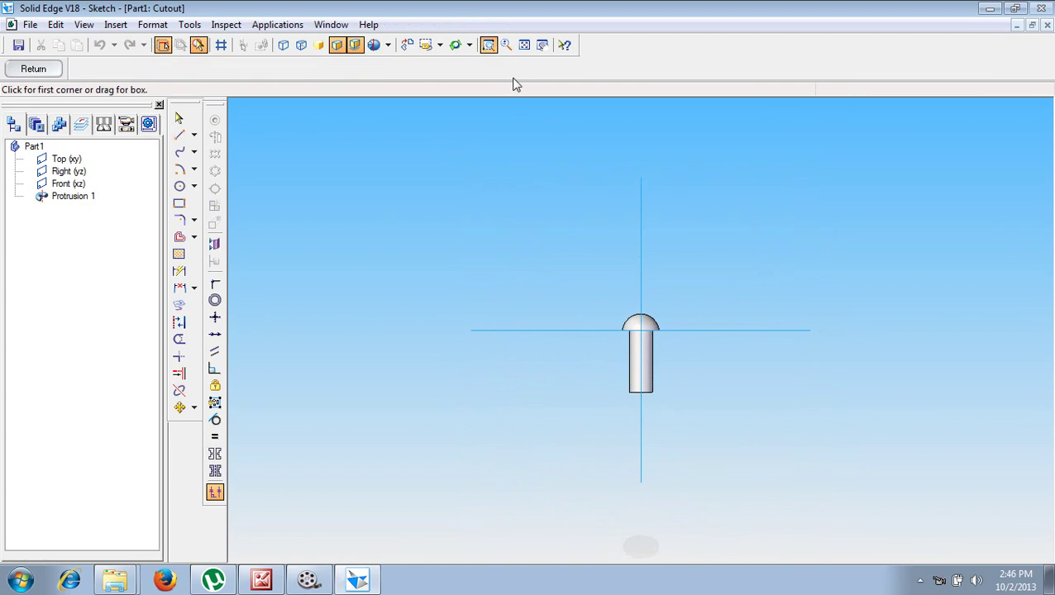
drag(613, 308, 678, 346)
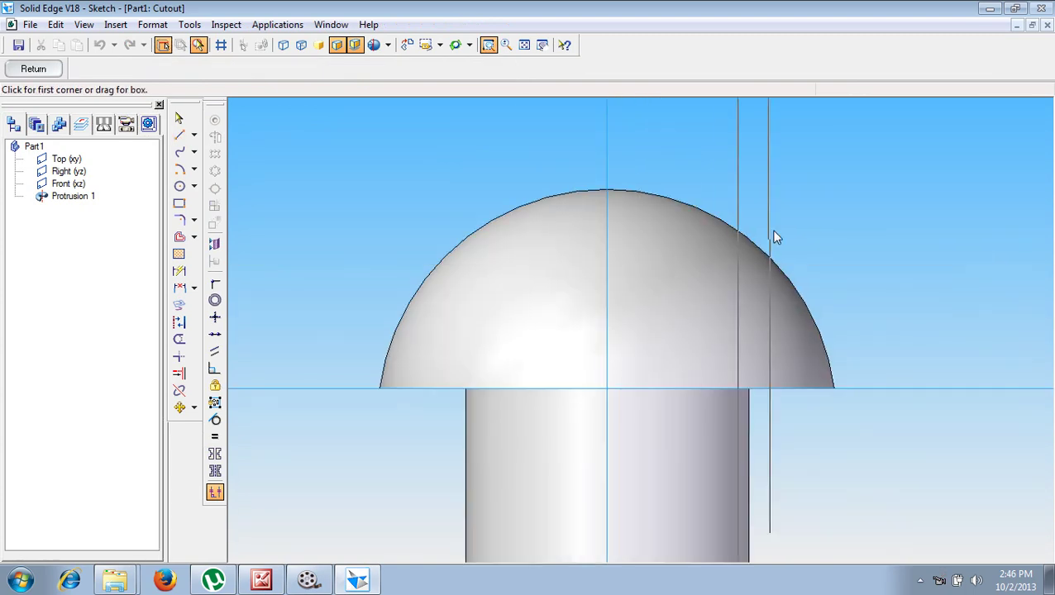
key(Escape)
click(180, 204)
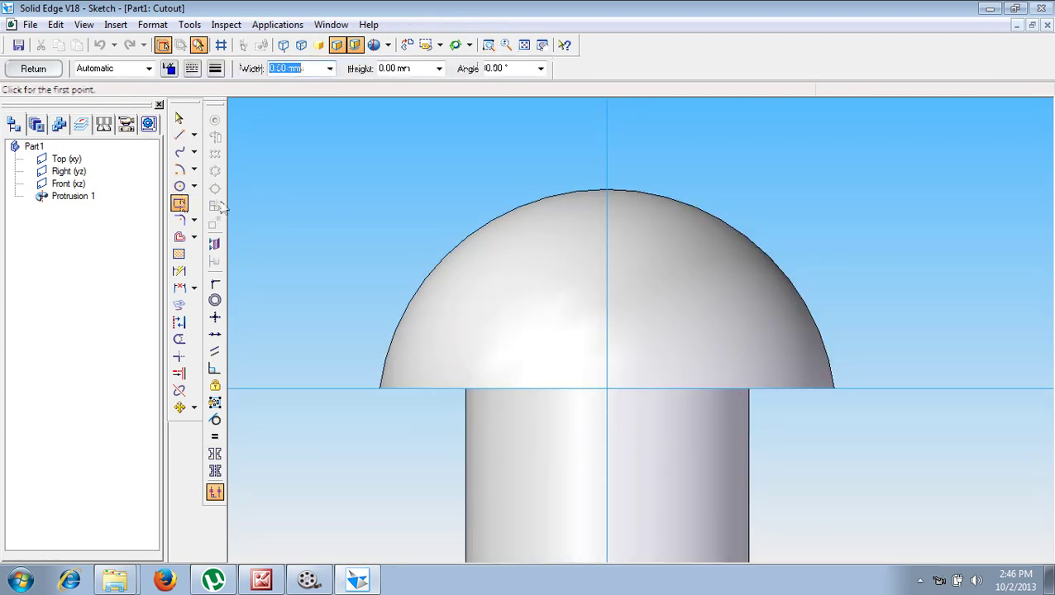
click(569, 181)
click(569, 253)
click(649, 253)
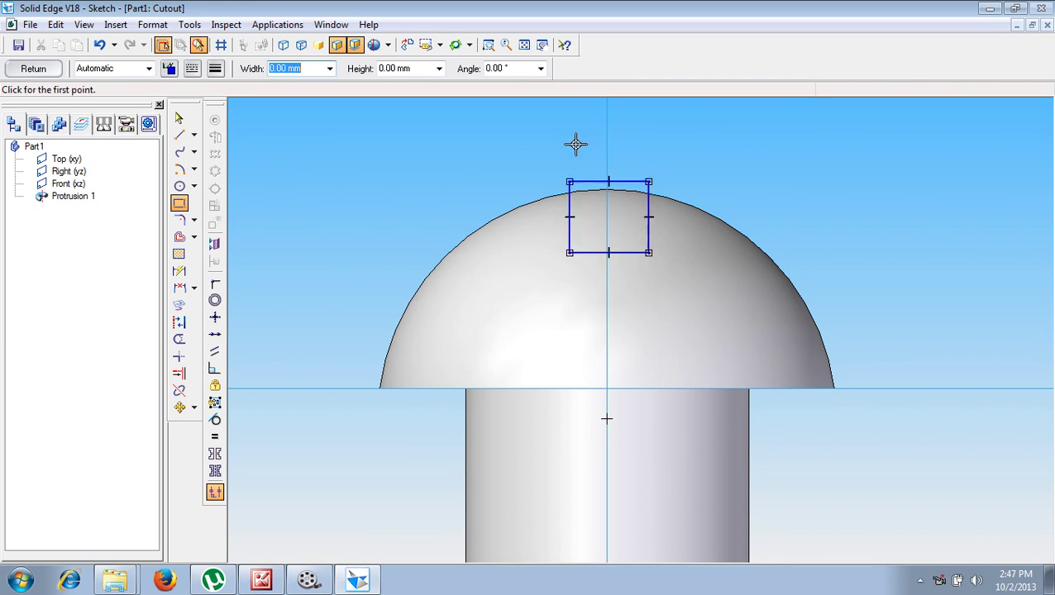
Step: Dimension the slot rectangle to 2 mm wide and 3 mm high
click(179, 270)
click(569, 209)
click(648, 207)
click(611, 156)
text(2)
key(Return)
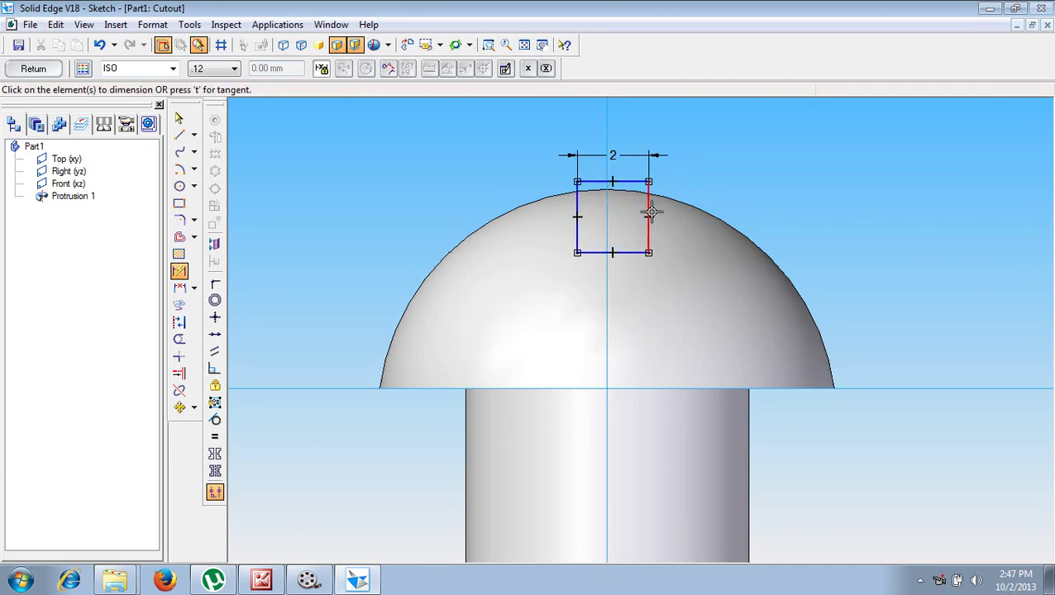
click(649, 210)
click(788, 217)
text(3)
key(Return)
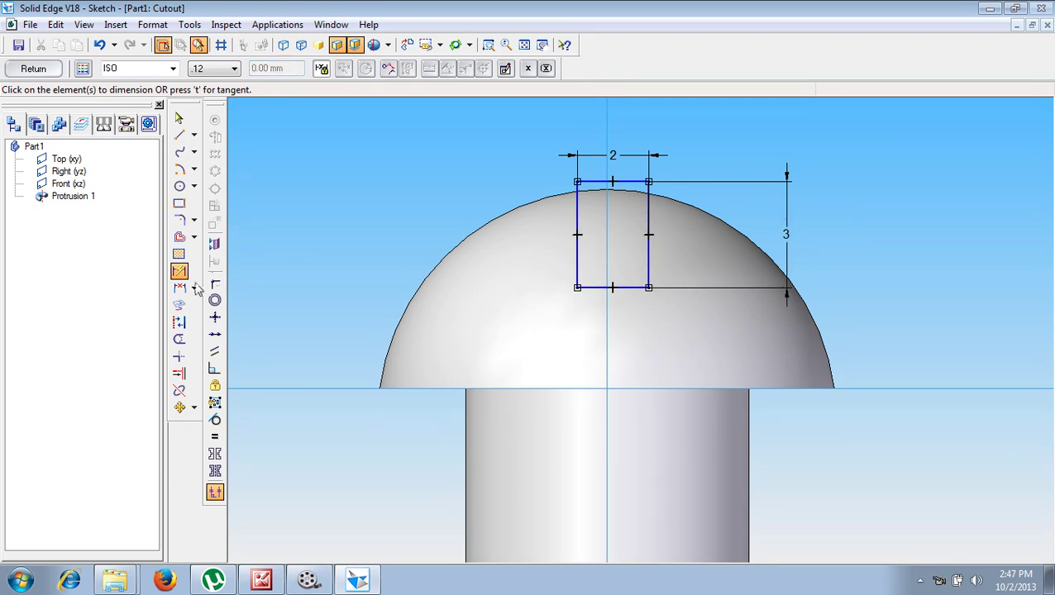
Step: Make the rectangle's vertical sides symmetric about the vertical reference plane and its top edge tangent to the head's dome
click(214, 453)
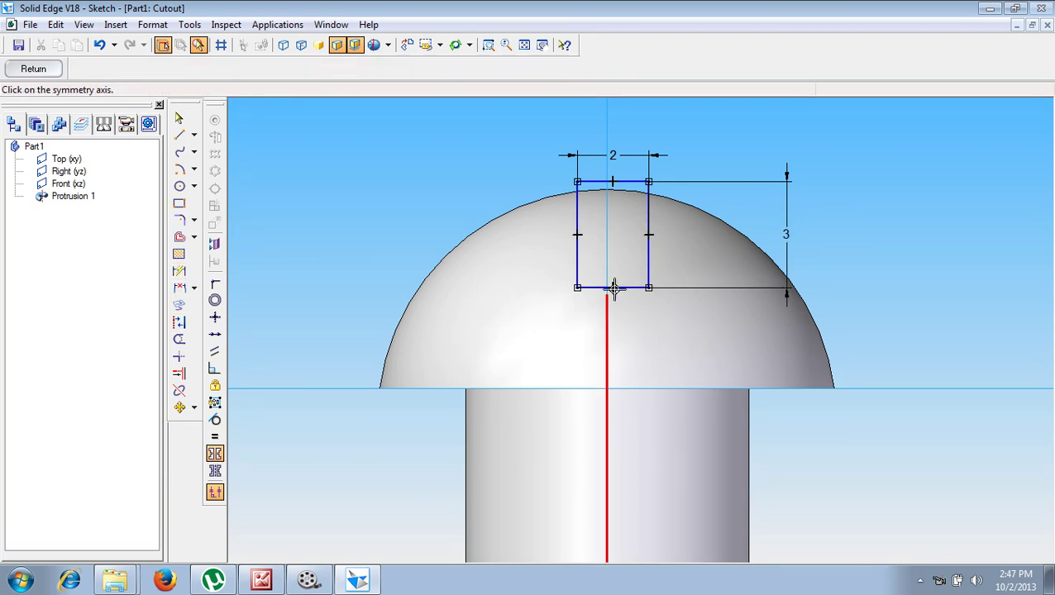
click(607, 214)
click(577, 213)
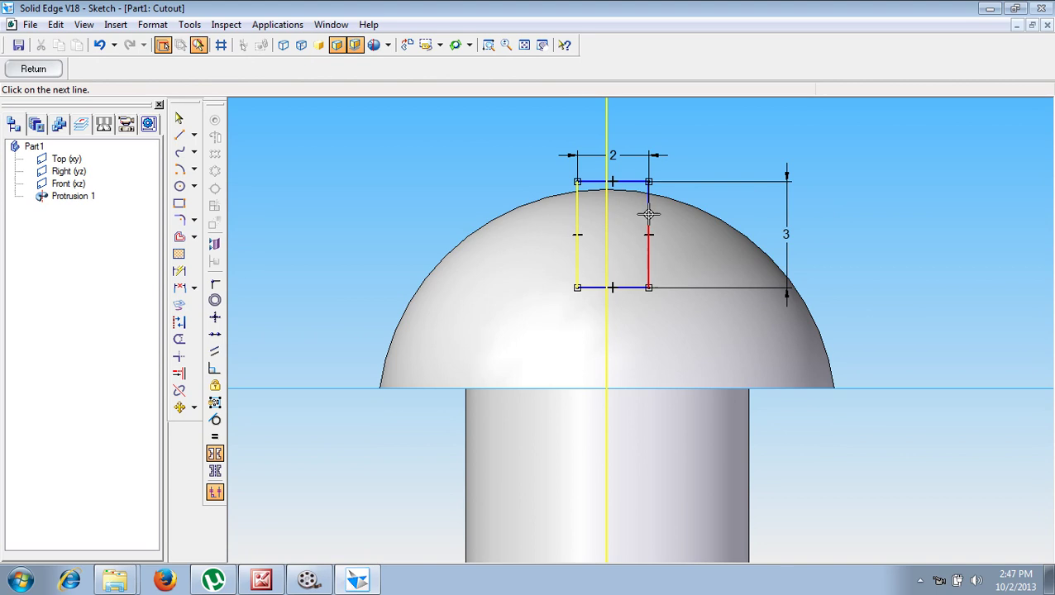
click(648, 214)
click(215, 418)
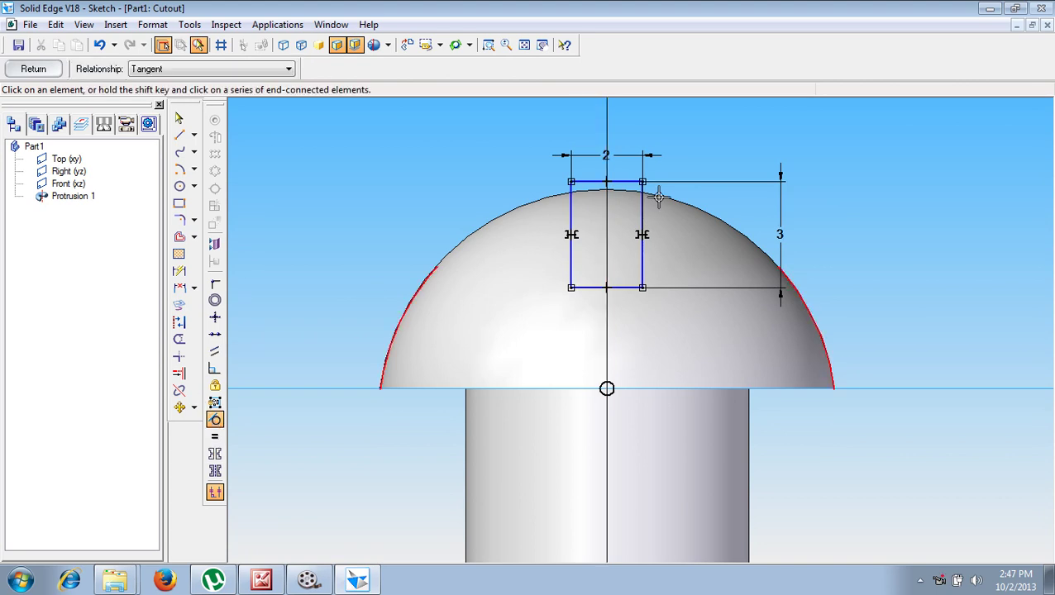
click(627, 193)
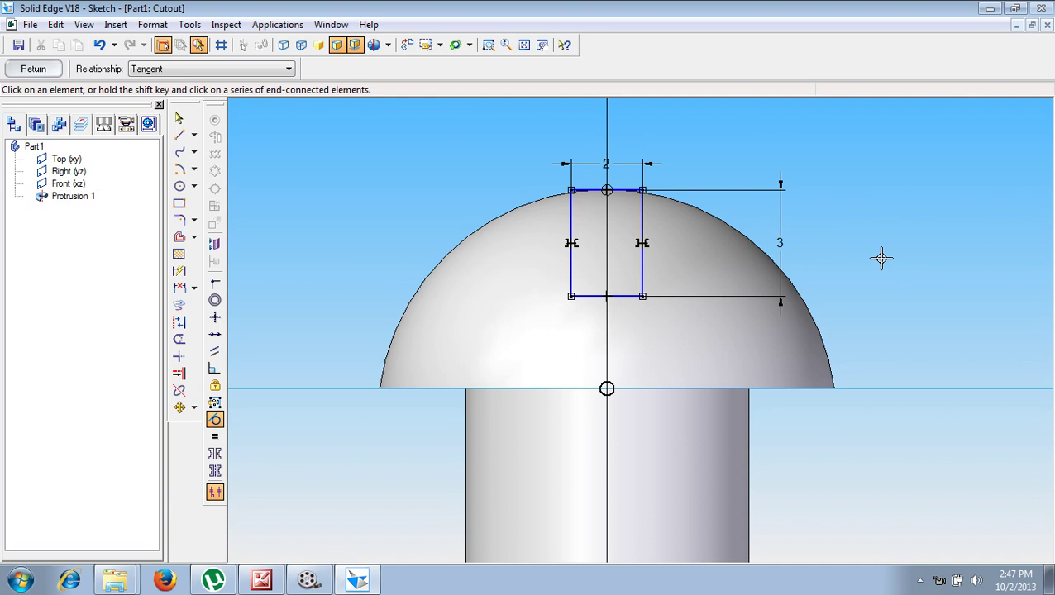
Step: Cut the slot profile through the domed head on both sides of the sketch plane and close the cutout command
click(33, 69)
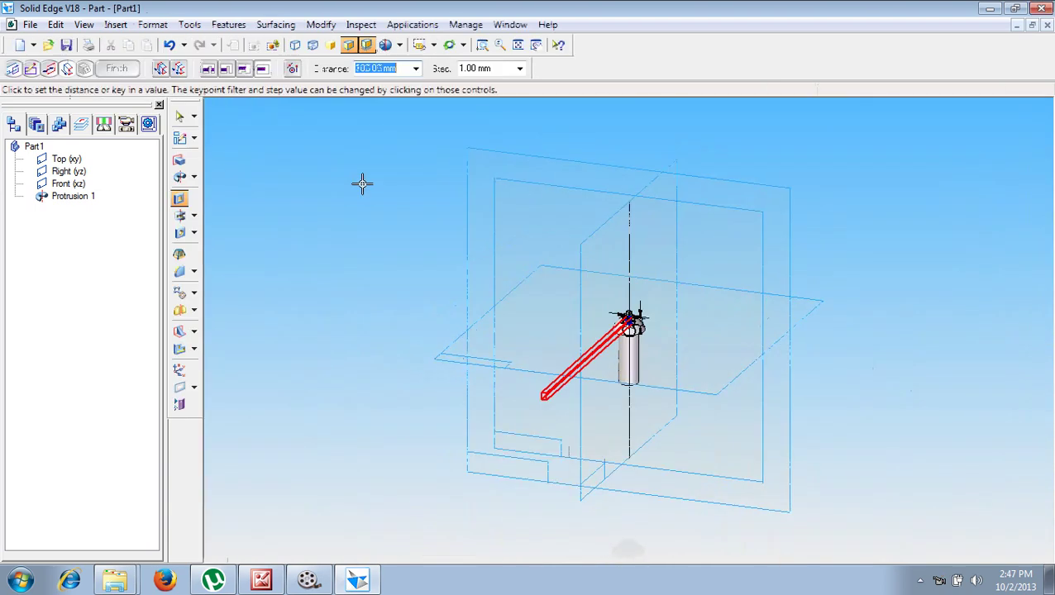
click(226, 71)
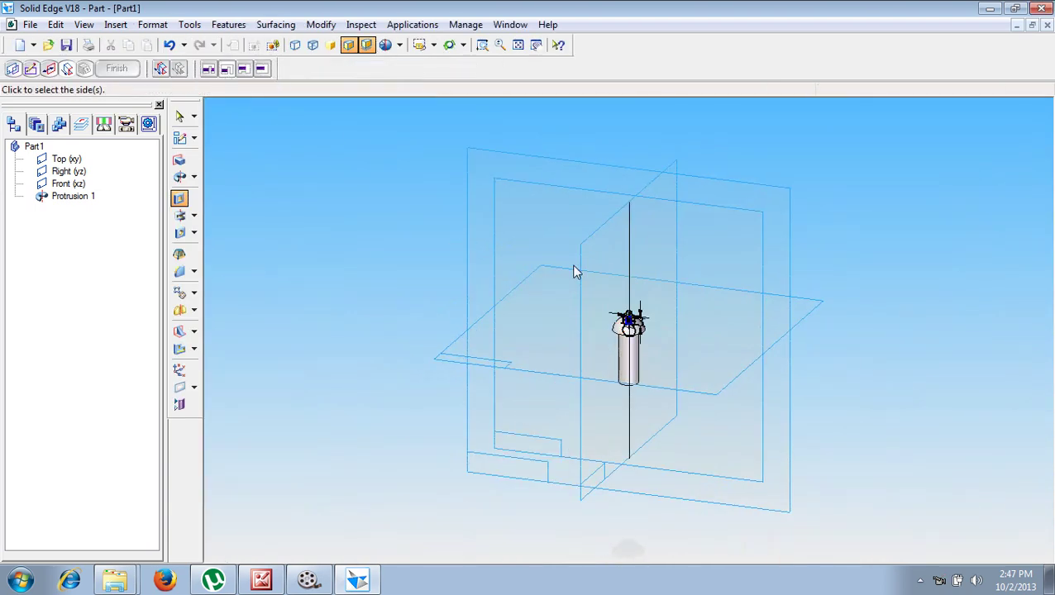
click(628, 325)
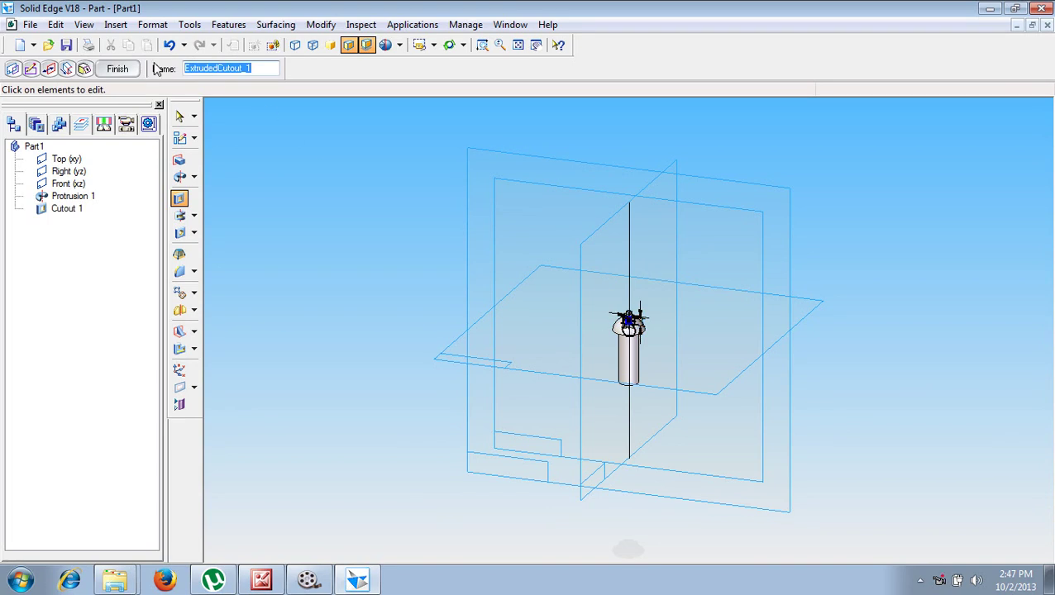
click(120, 70)
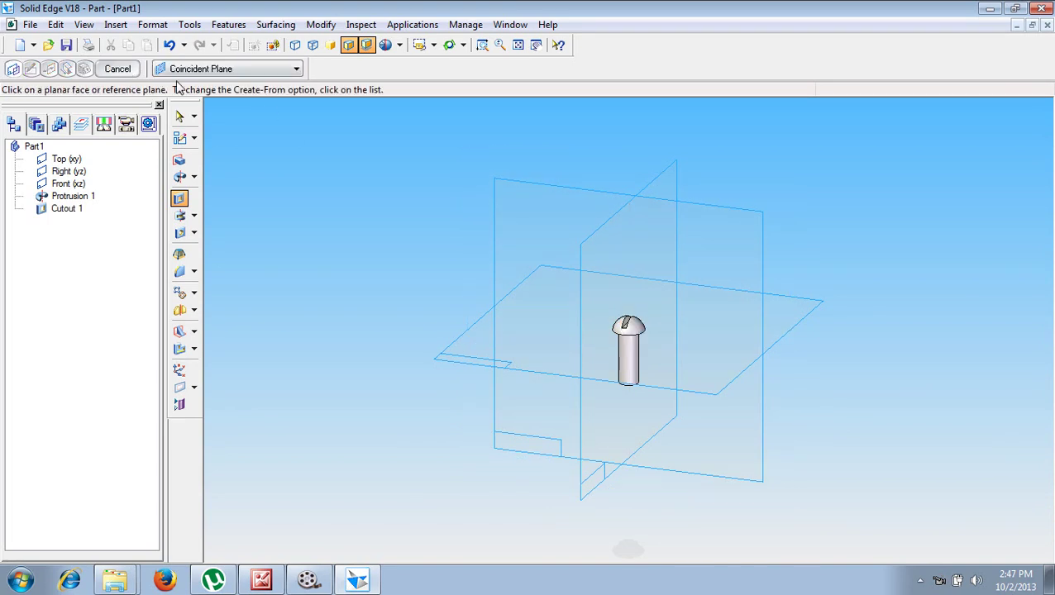
click(120, 69)
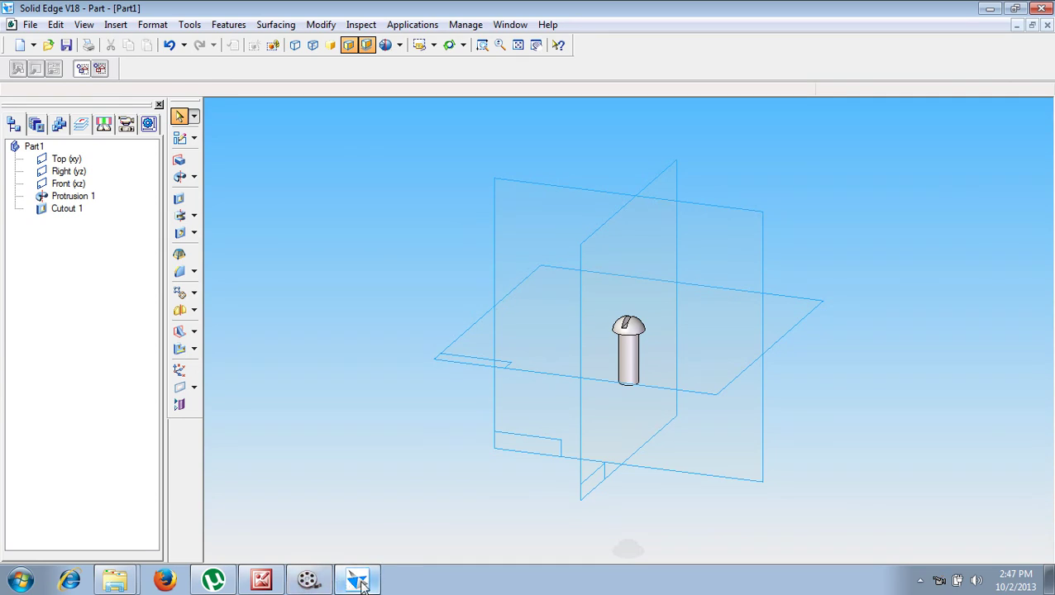
Step: Check the thread callout on the reference drawing and start a straight thread on the shank cylinder from its lower end
click(278, 581)
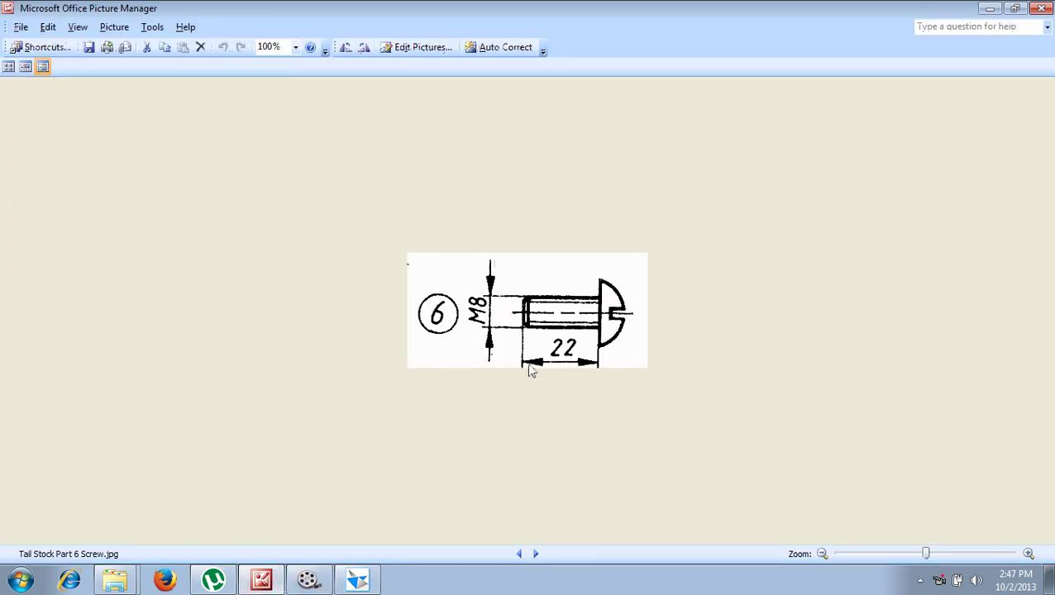
click(357, 580)
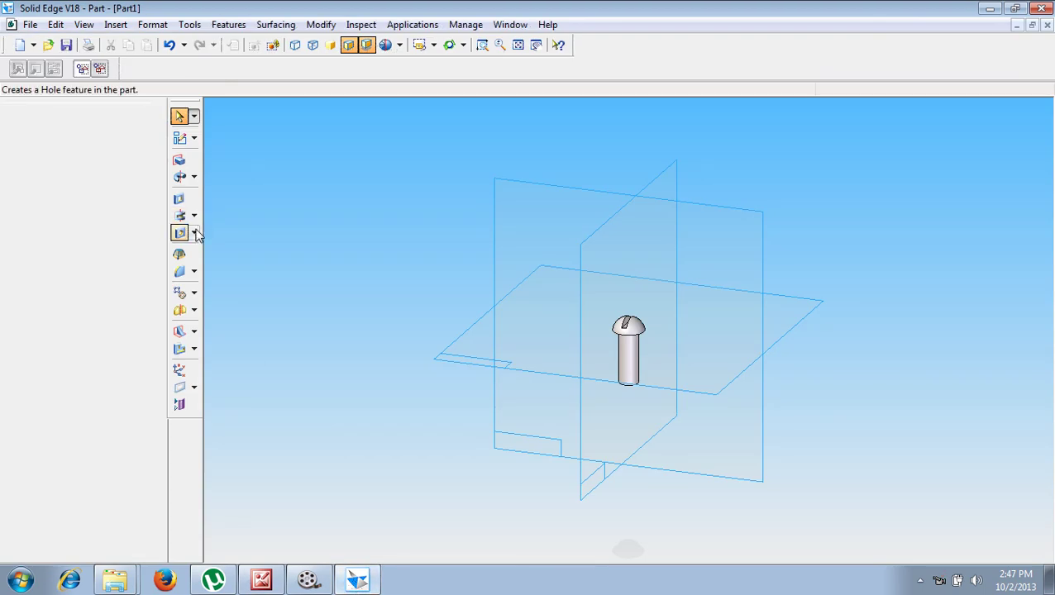
click(194, 232)
click(238, 253)
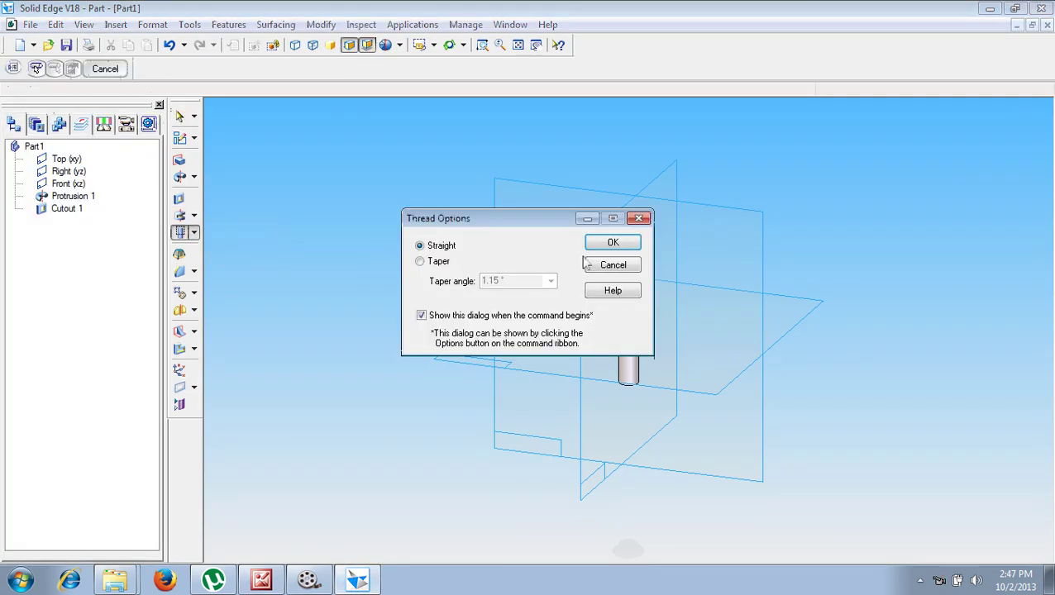
click(612, 245)
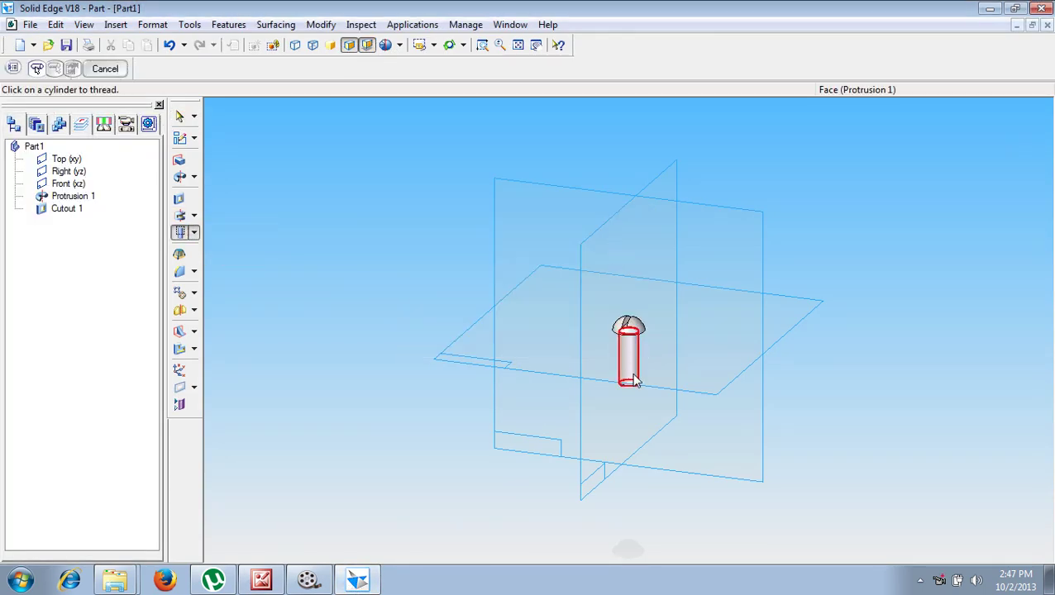
click(632, 379)
click(637, 385)
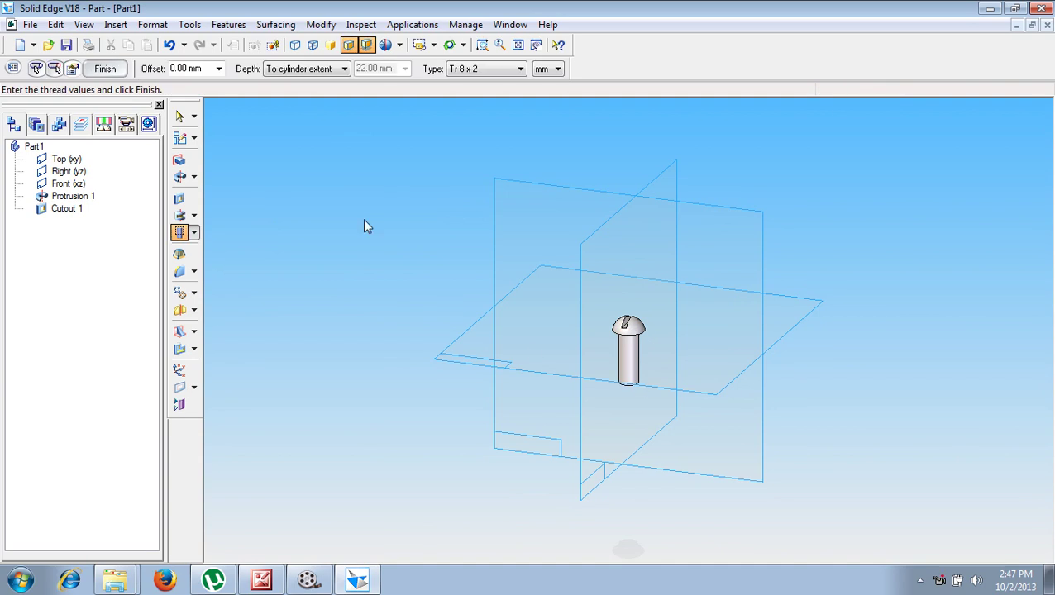
Step: Set the shank thread type to M8 along the full cylinder extent and finish the thread
click(496, 69)
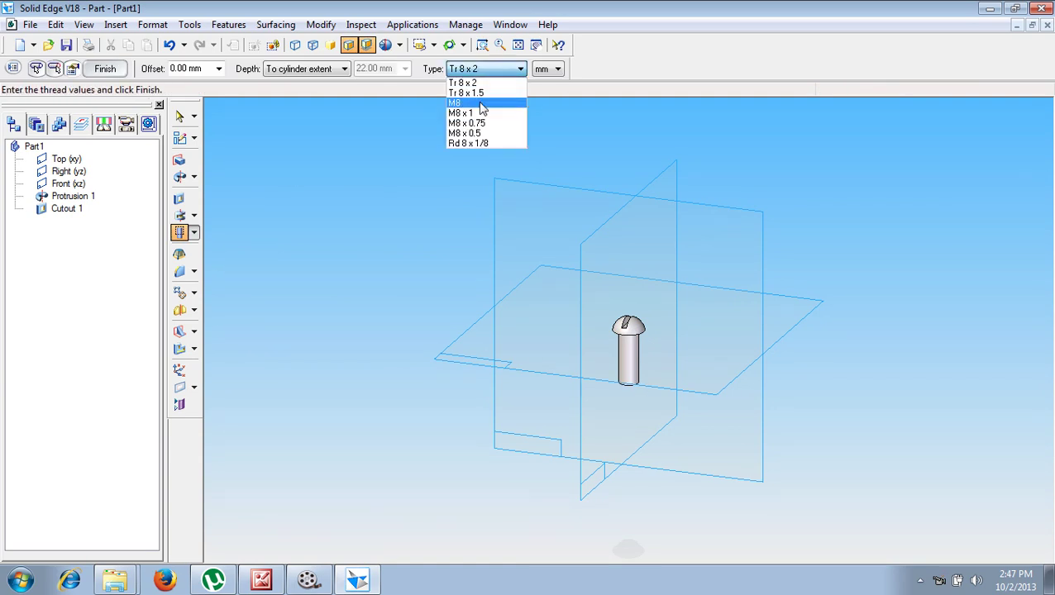
click(479, 104)
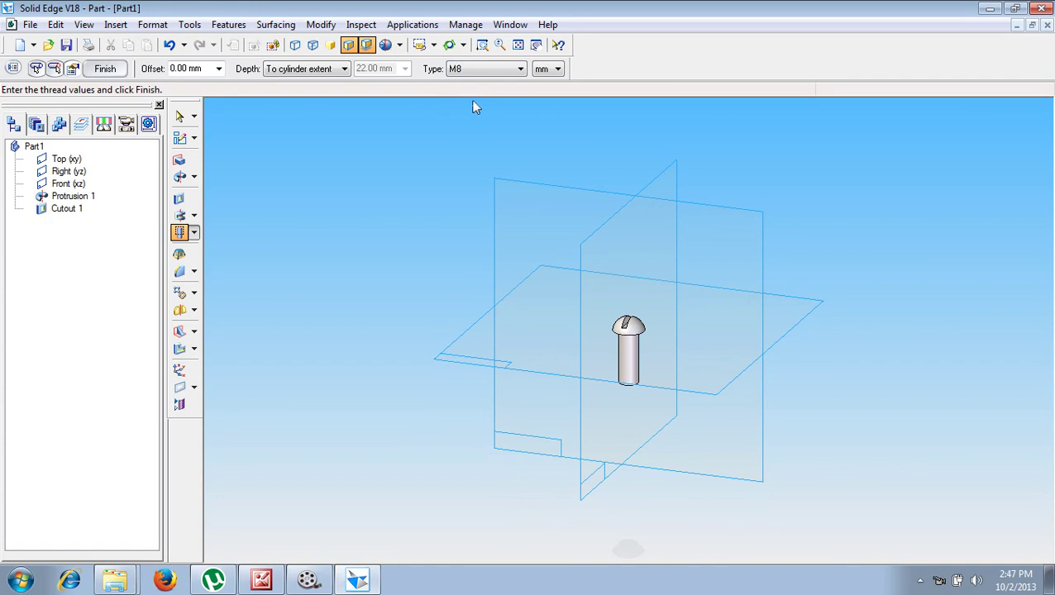
click(105, 68)
click(103, 70)
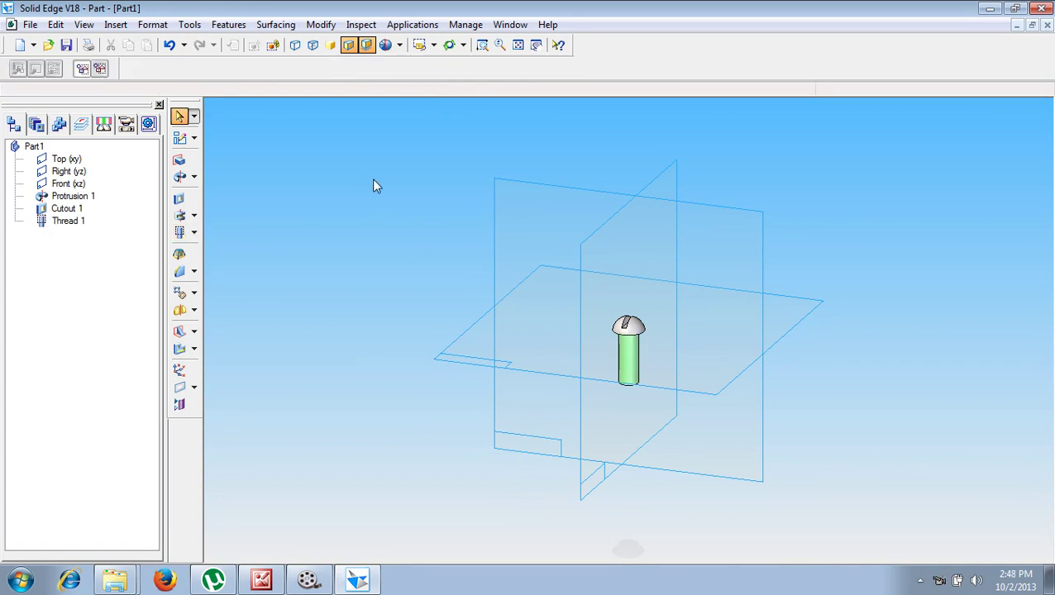
Step: Accept the part properties unchanged and save the part as Screw in the Tail Stock folder
click(68, 46)
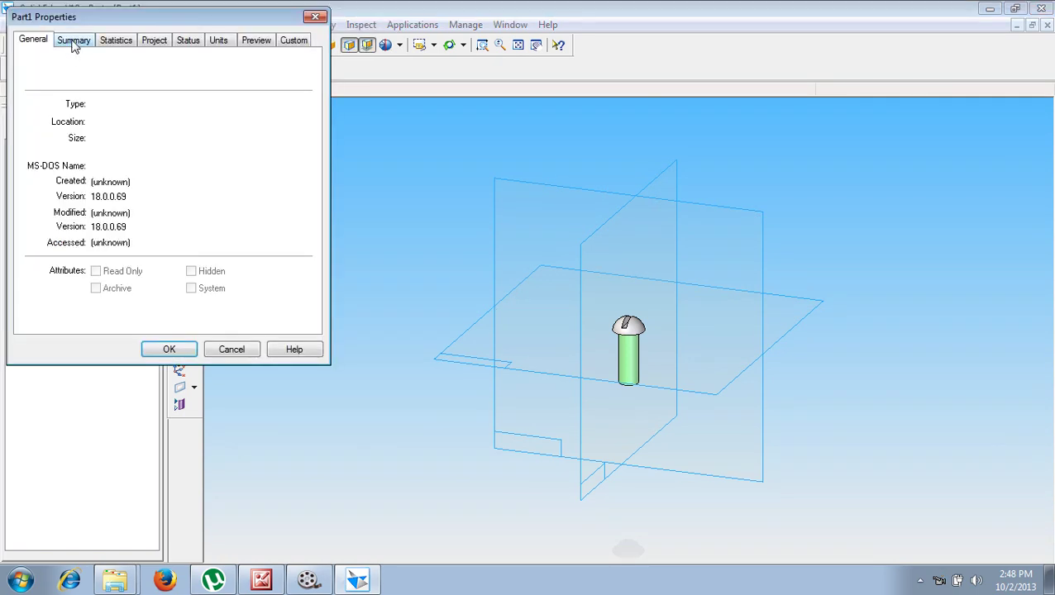
click(74, 41)
click(95, 66)
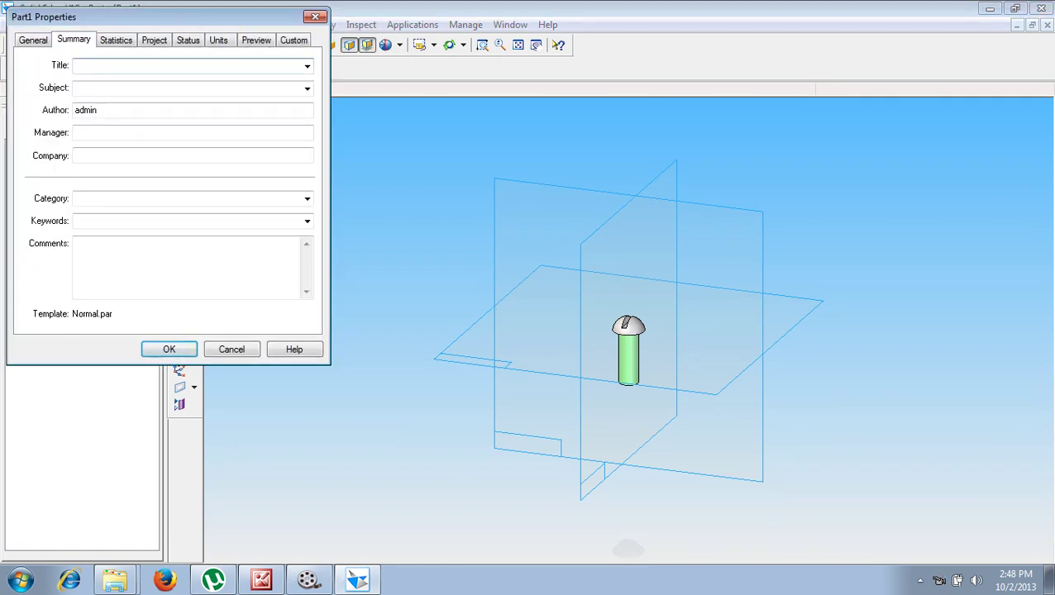
key(Return)
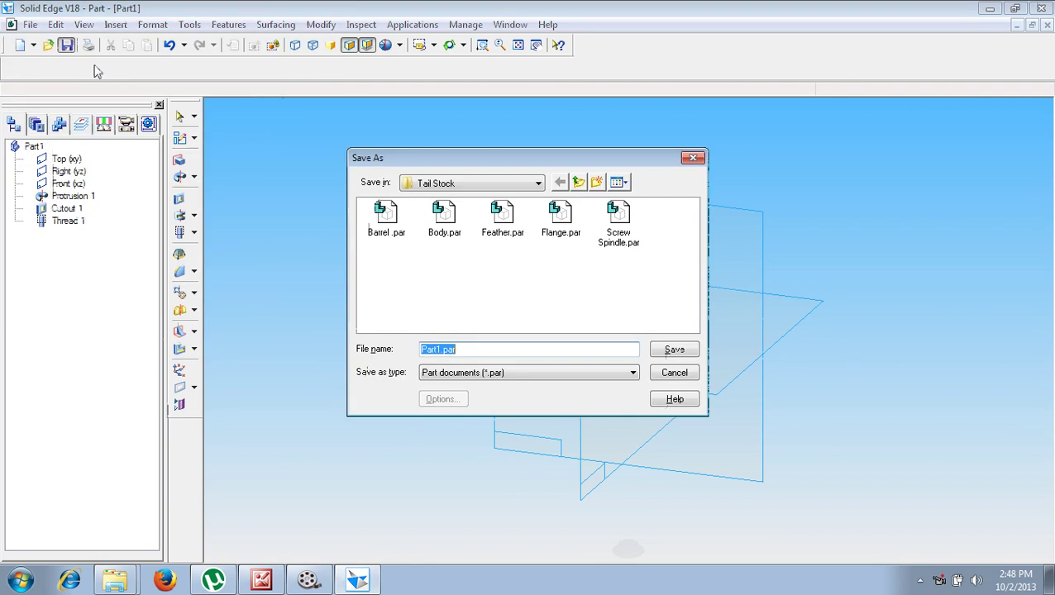
text(Sc)
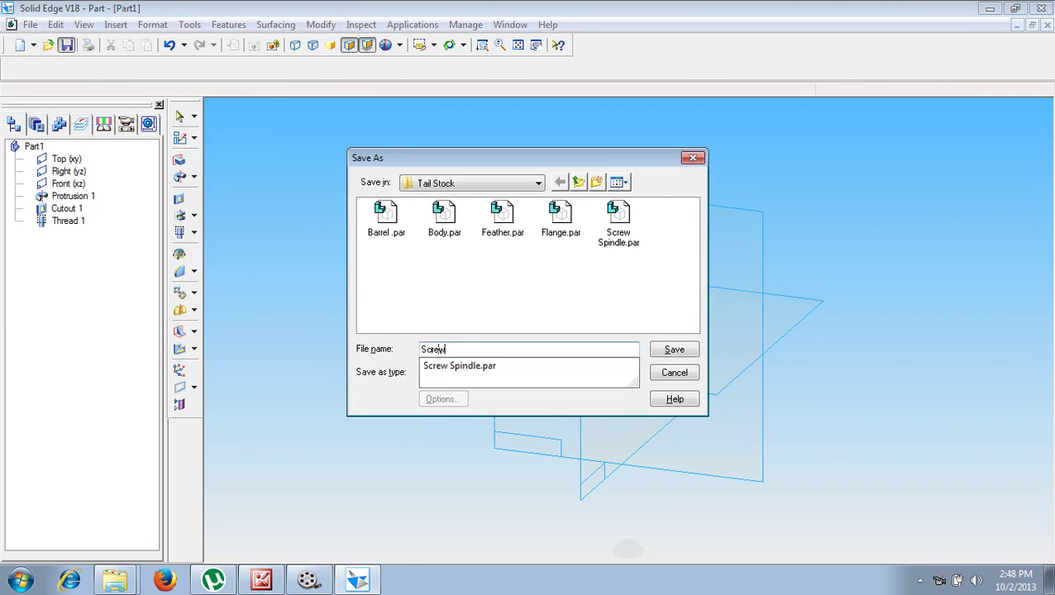
text(rew)
key(Return)
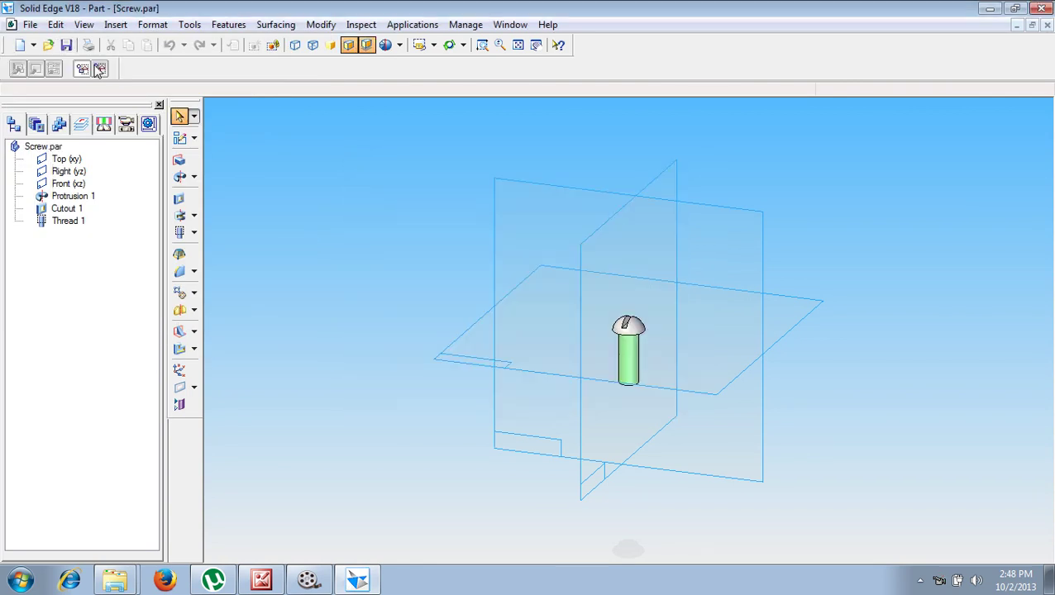